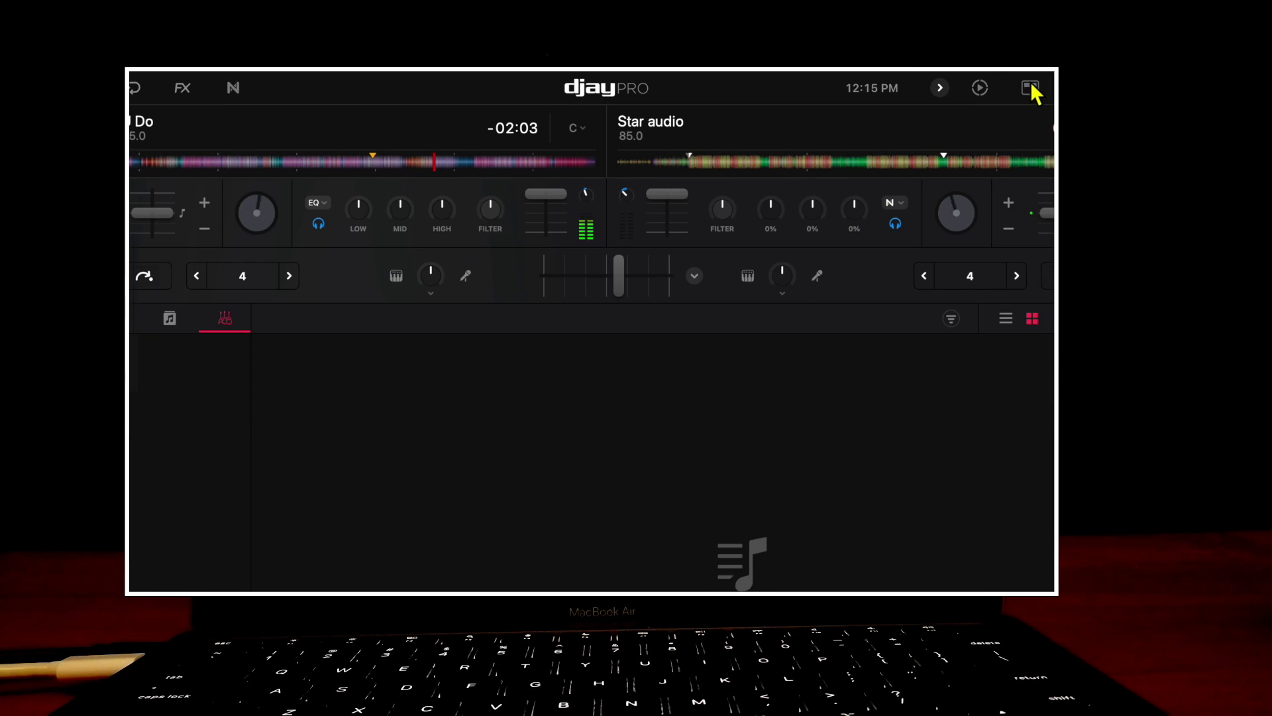
Toggle the decks between the expanded and compact mixer layouts
{"action": "left_click", "coordinate": [1031, 84]}
{"action": "left_click", "coordinate": [1031, 85]}
{"action": "left_click", "coordinate": [1029, 86]}
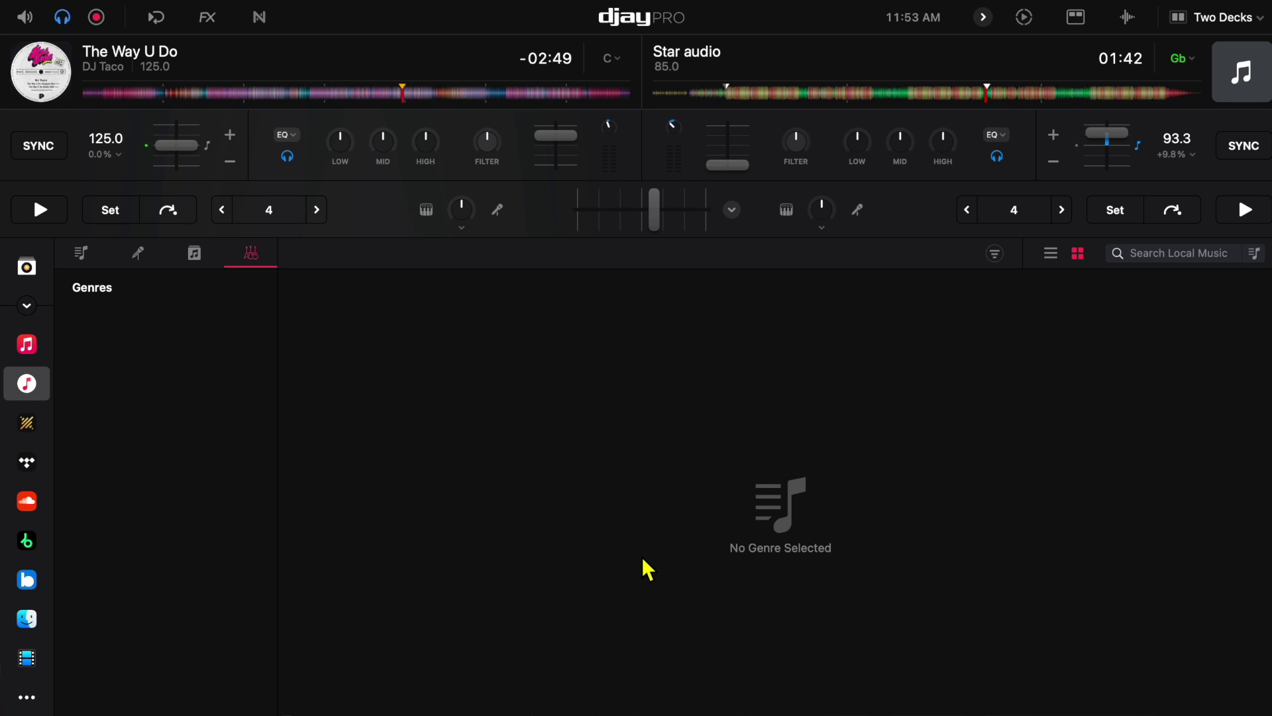
Set View > Rotary to Jog and expand the decks to show jog wheels, pads and effects
{"action": "mouse_move", "coordinate": [520, 12]}
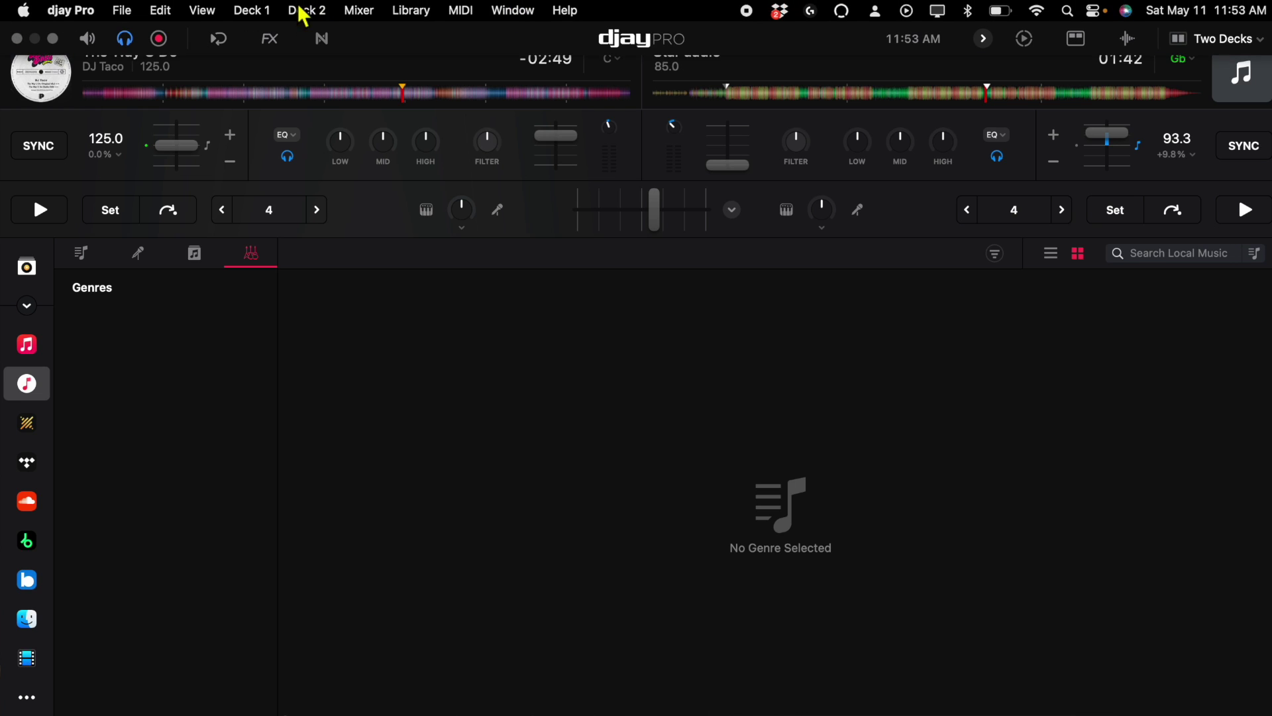
{"action": "left_click", "coordinate": [199, 10]}
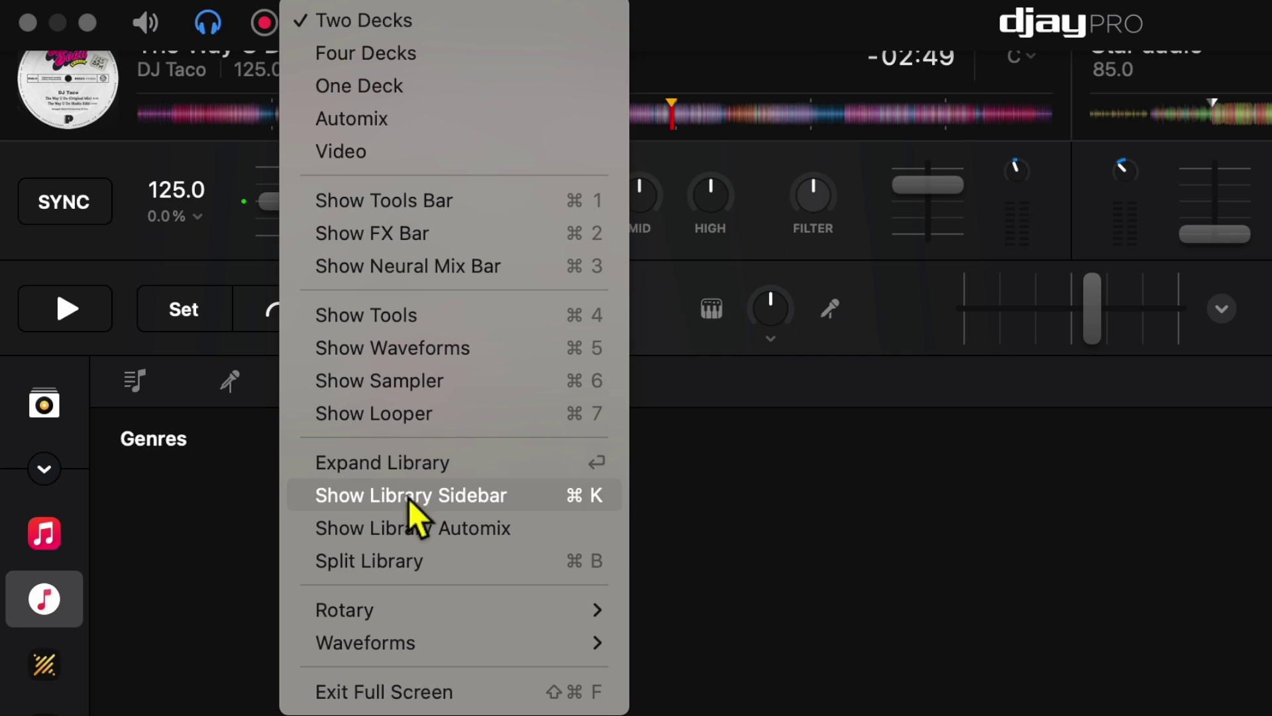
{"action": "mouse_move", "coordinate": [375, 615]}
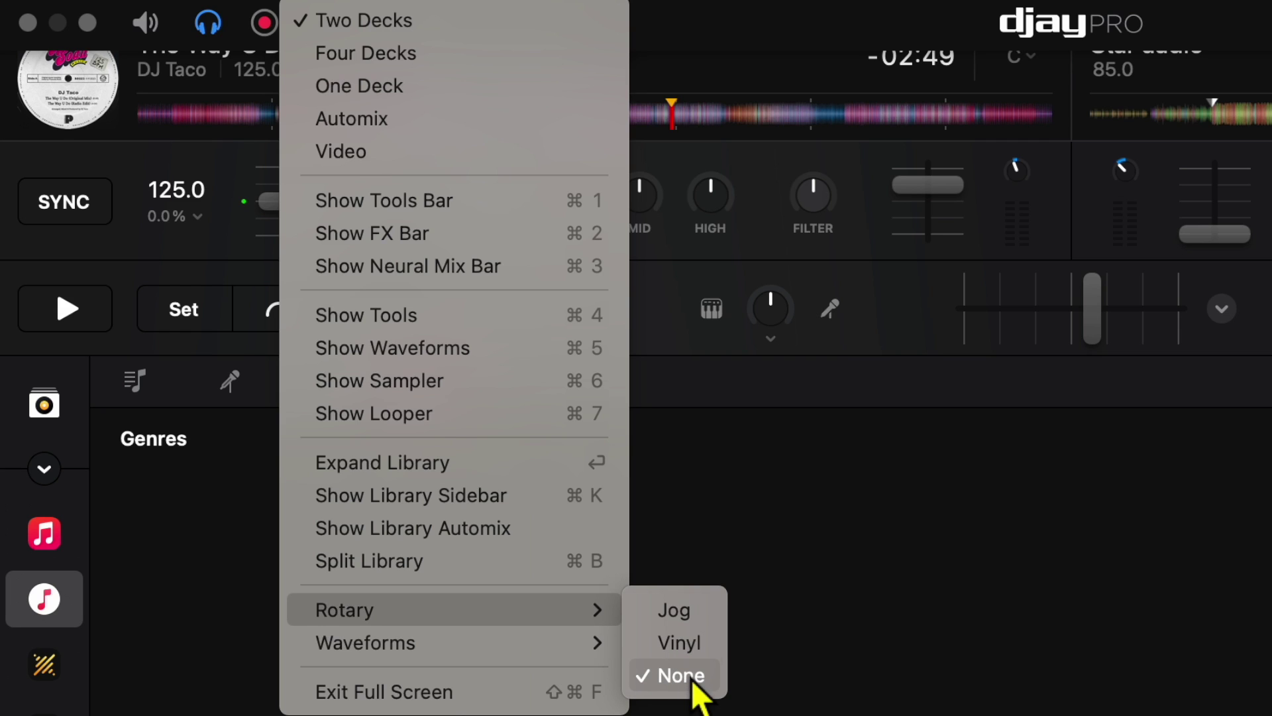
{"action": "left_click", "coordinate": [691, 617]}
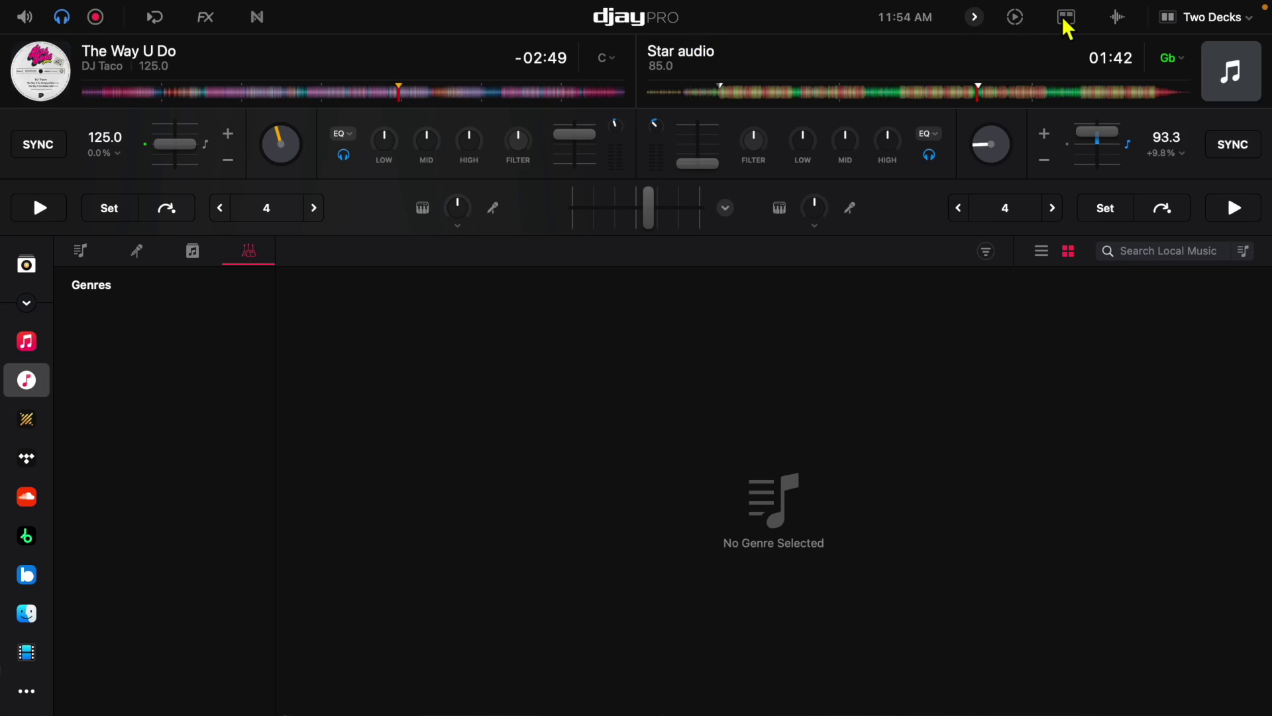
{"action": "left_click", "coordinate": [1066, 17]}
Check the View menu, then spin the Star audio jog wheel by hand
{"action": "left_click", "coordinate": [200, 10]}
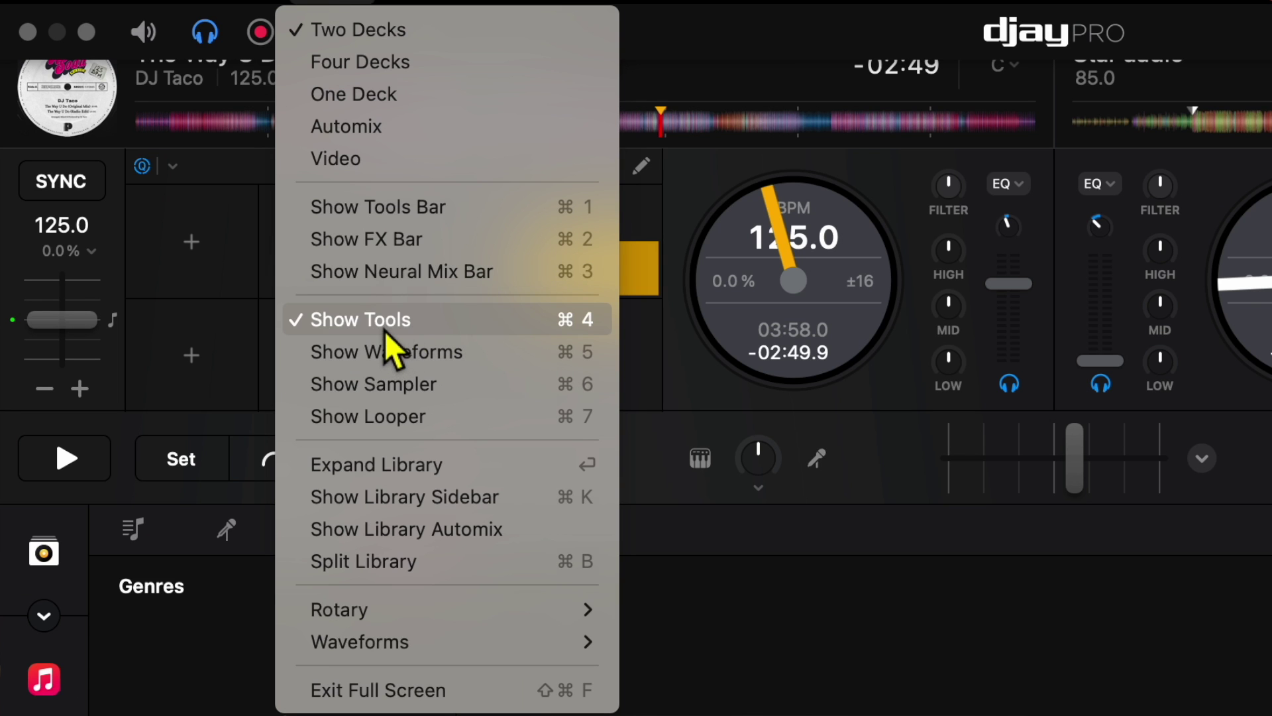
{"action": "key", "text": "Escape"}
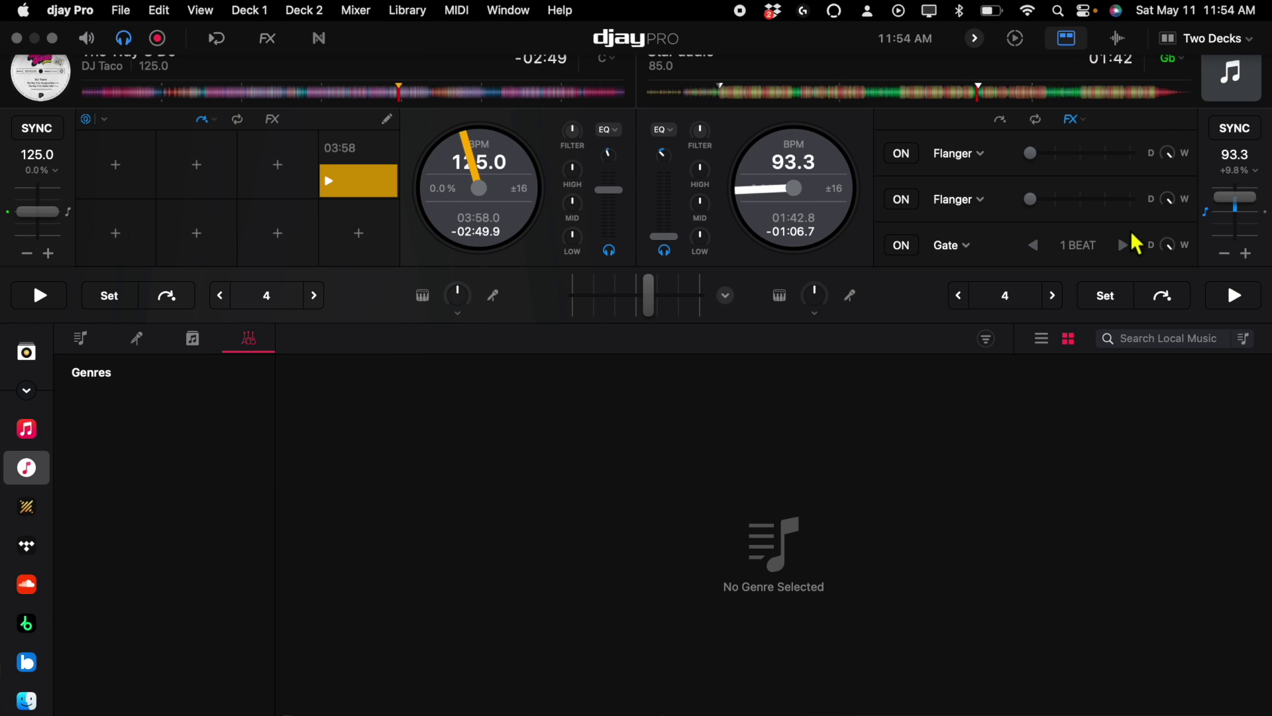
{"action": "left_click_drag", "start_coordinate": [766, 221], "coordinate": [768, 189]}
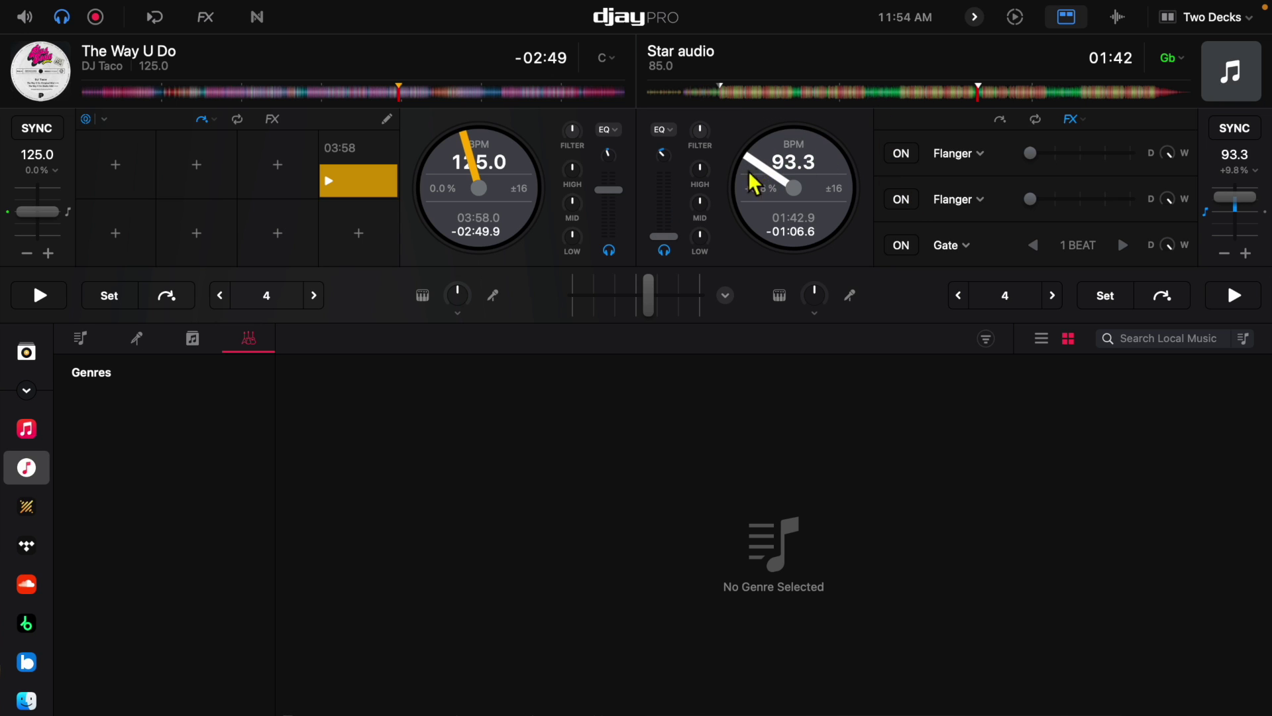
Reset Star audio's pitch fader to 0.0% (85.0 BPM) and scrub it forward to 02:24
{"action": "left_click_drag", "start_coordinate": [1237, 200], "coordinate": [1245, 232]}
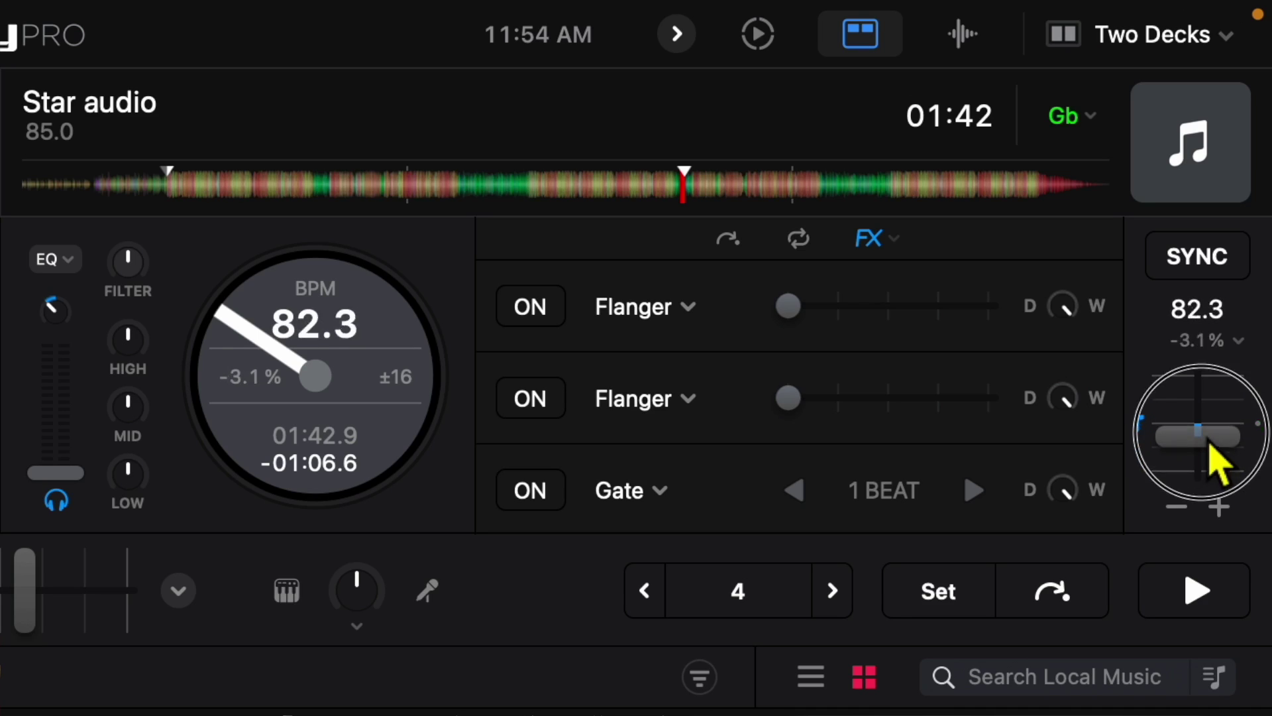
{"action": "left_click_drag", "start_coordinate": [1219, 464], "coordinate": [1151, 469]}
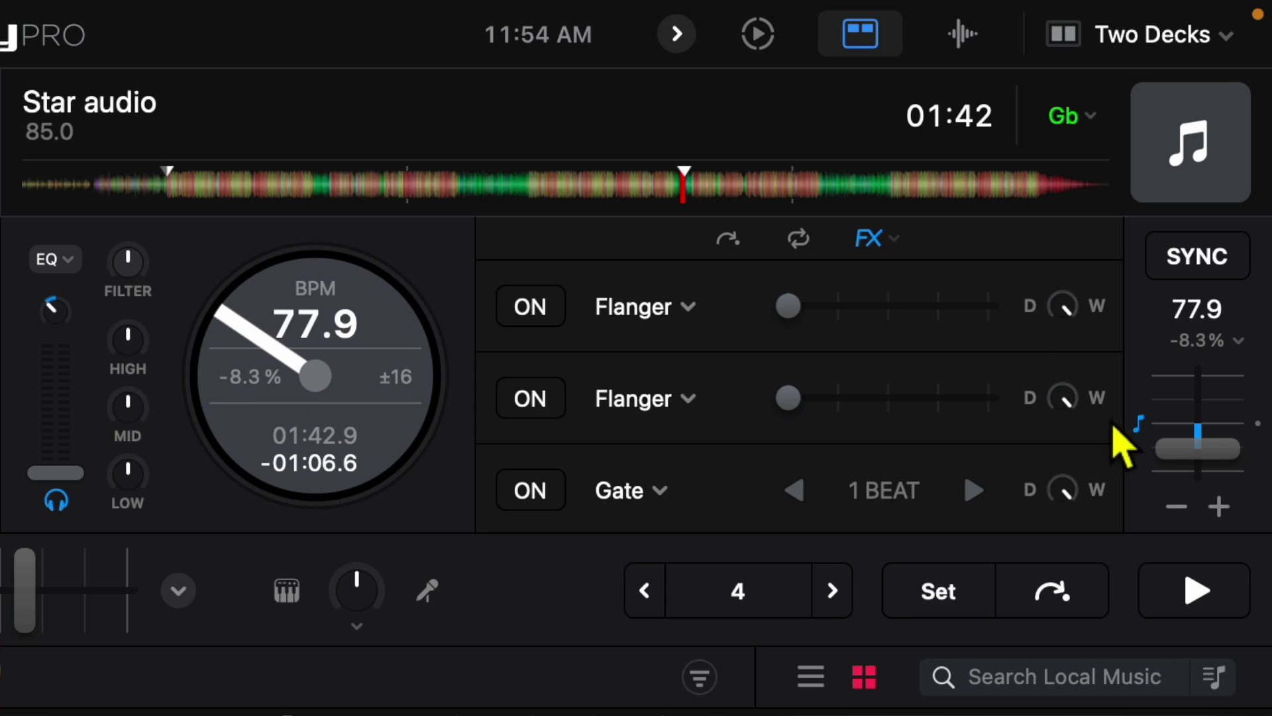
{"action": "left_click_drag", "start_coordinate": [1214, 448], "coordinate": [1211, 420]}
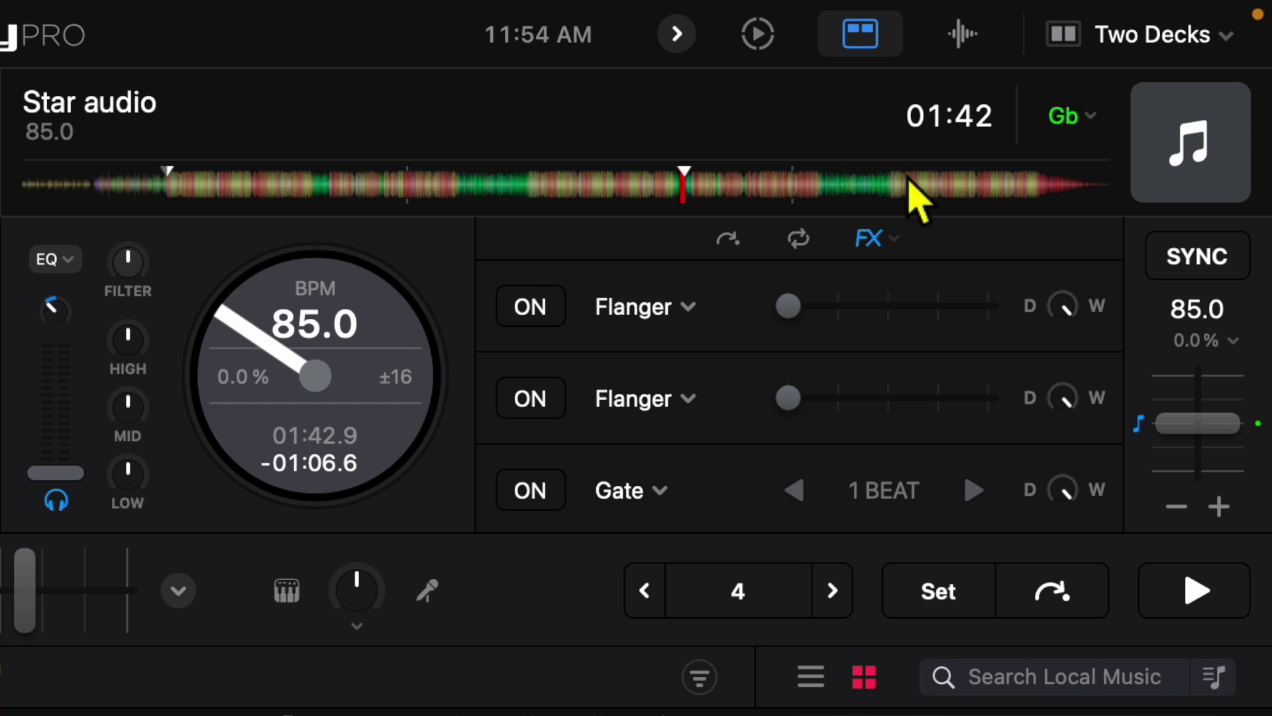
{"action": "left_click_drag", "start_coordinate": [902, 185], "coordinate": [954, 186]}
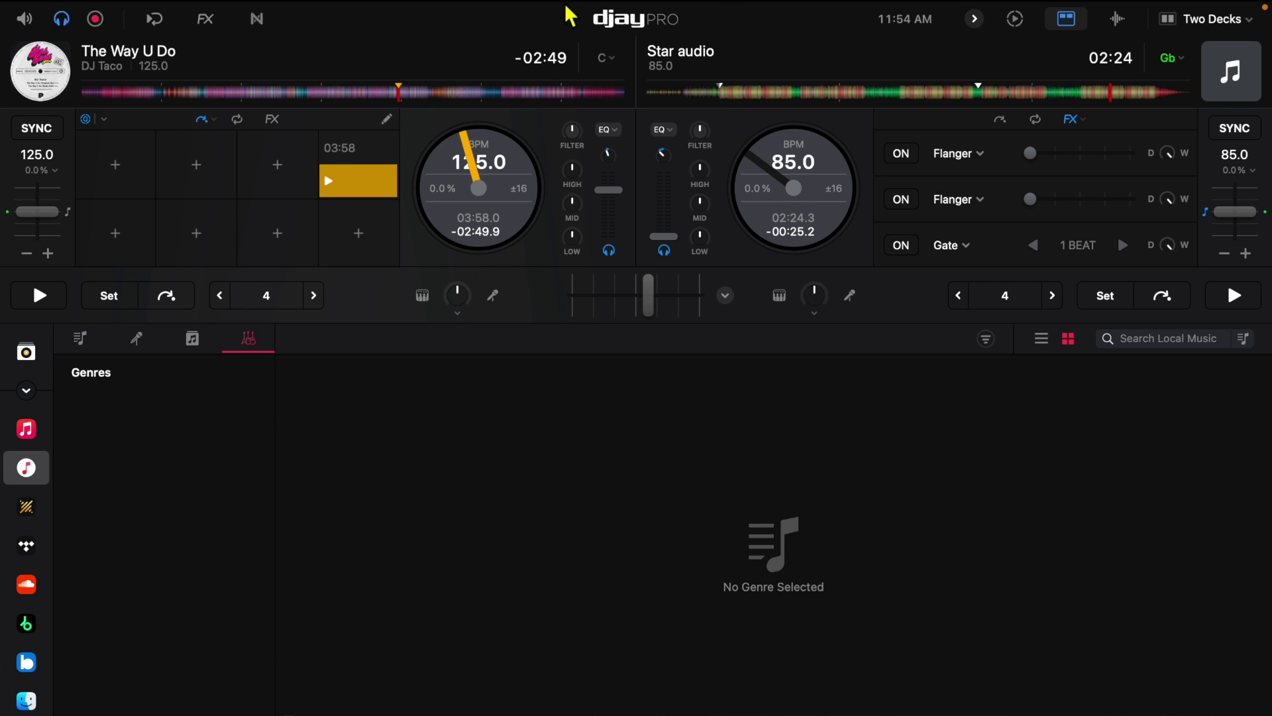
Switch both decks' rotary display to Vinyl turntables
{"action": "mouse_move", "coordinate": [204, 12]}
{"action": "left_click", "coordinate": [121, 11]}
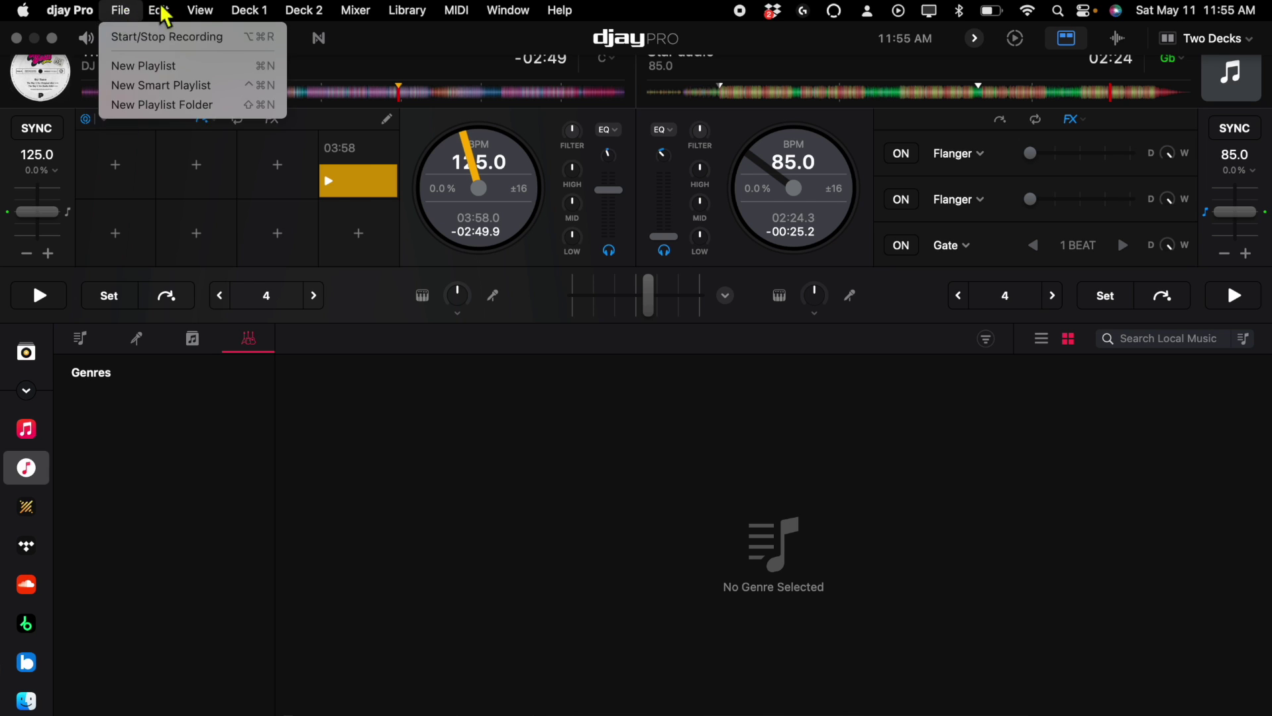
{"action": "mouse_move", "coordinate": [321, 388]}
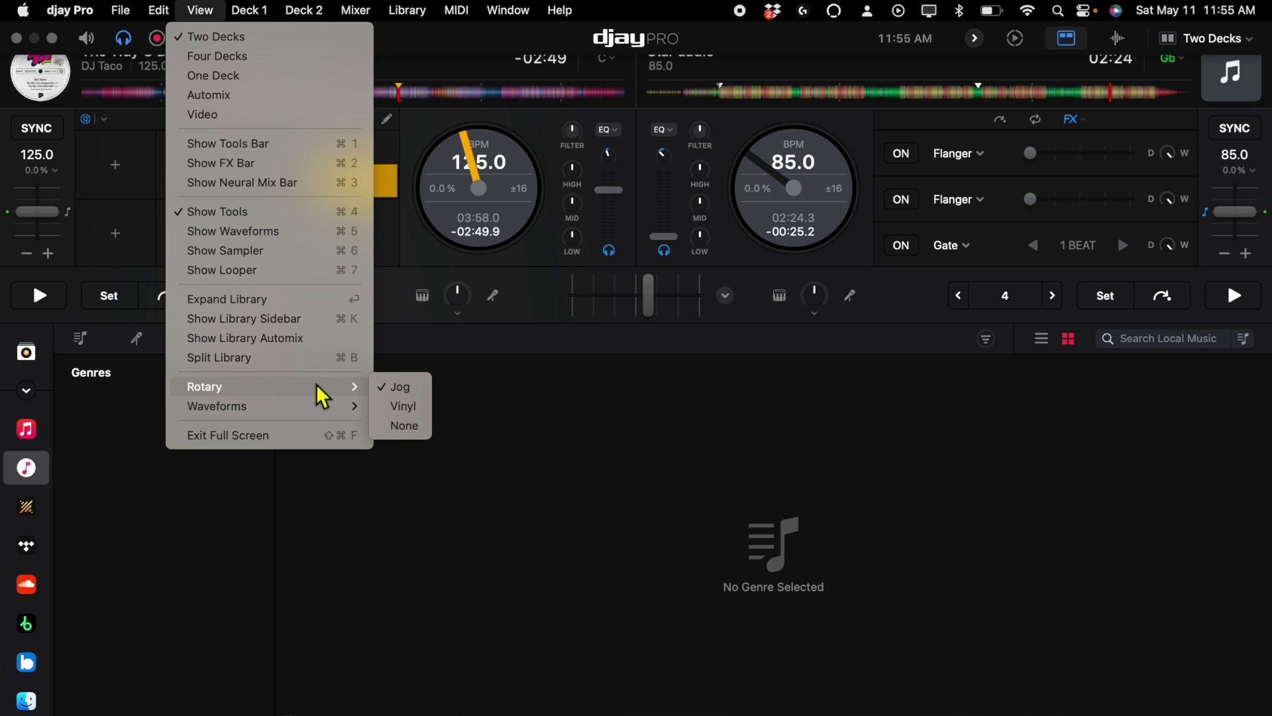
{"action": "left_click", "coordinate": [405, 409]}
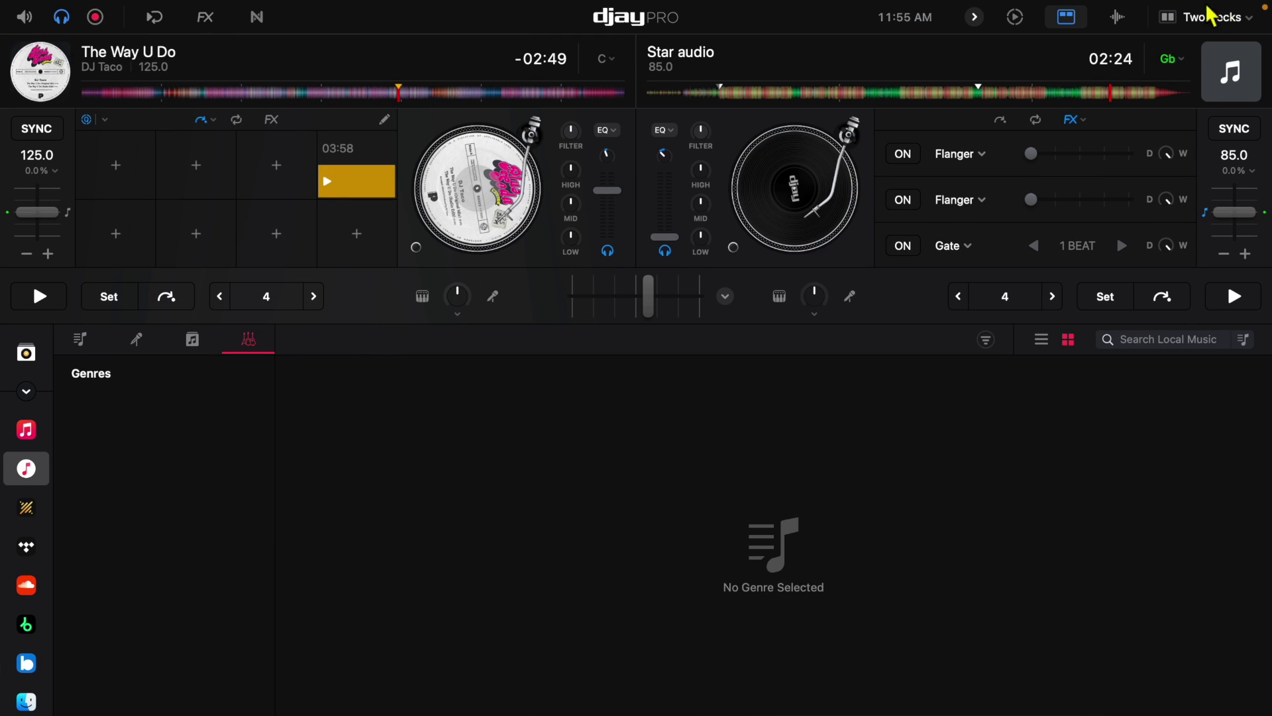
Hide the pad and FX panels so the turntables are enlarged
{"action": "left_click", "coordinate": [1074, 19]}
{"action": "left_click", "coordinate": [1072, 18]}
{"action": "left_click", "coordinate": [1070, 20]}
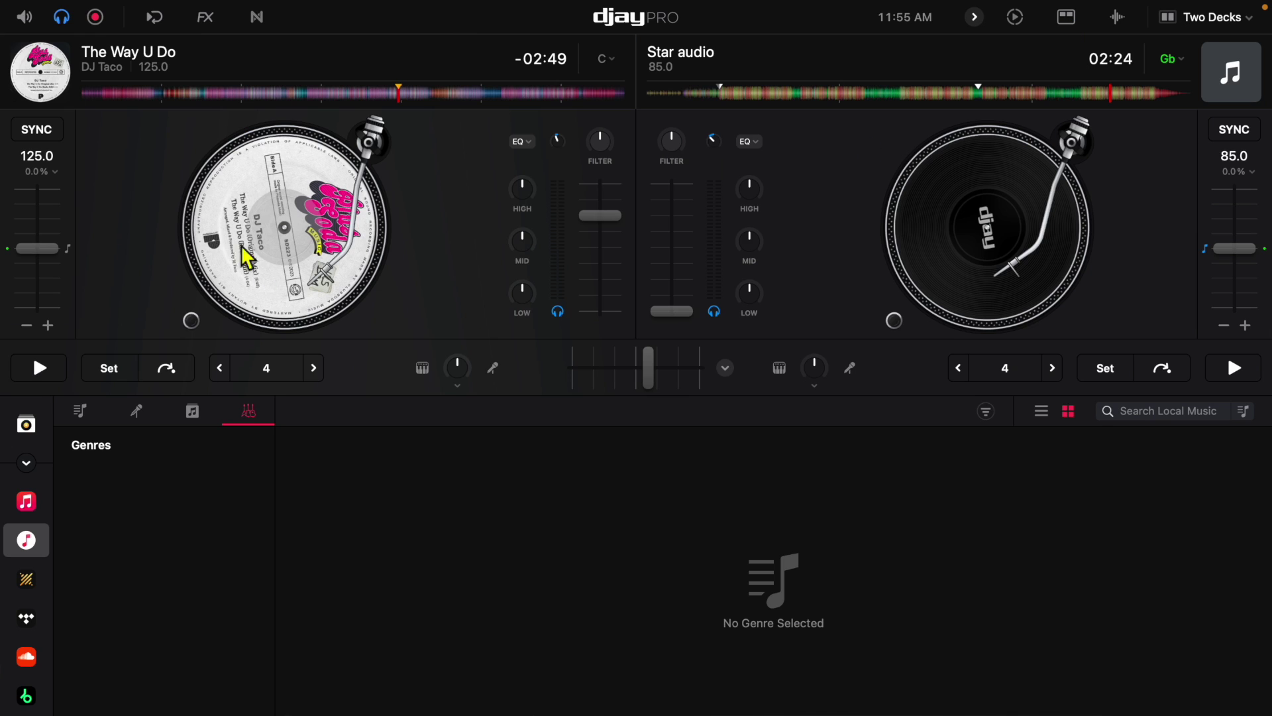
Spin the Star audio record on the right turntable by hand and pull the tonearm back
{"action": "left_click_drag", "start_coordinate": [934, 283], "coordinate": [921, 263]}
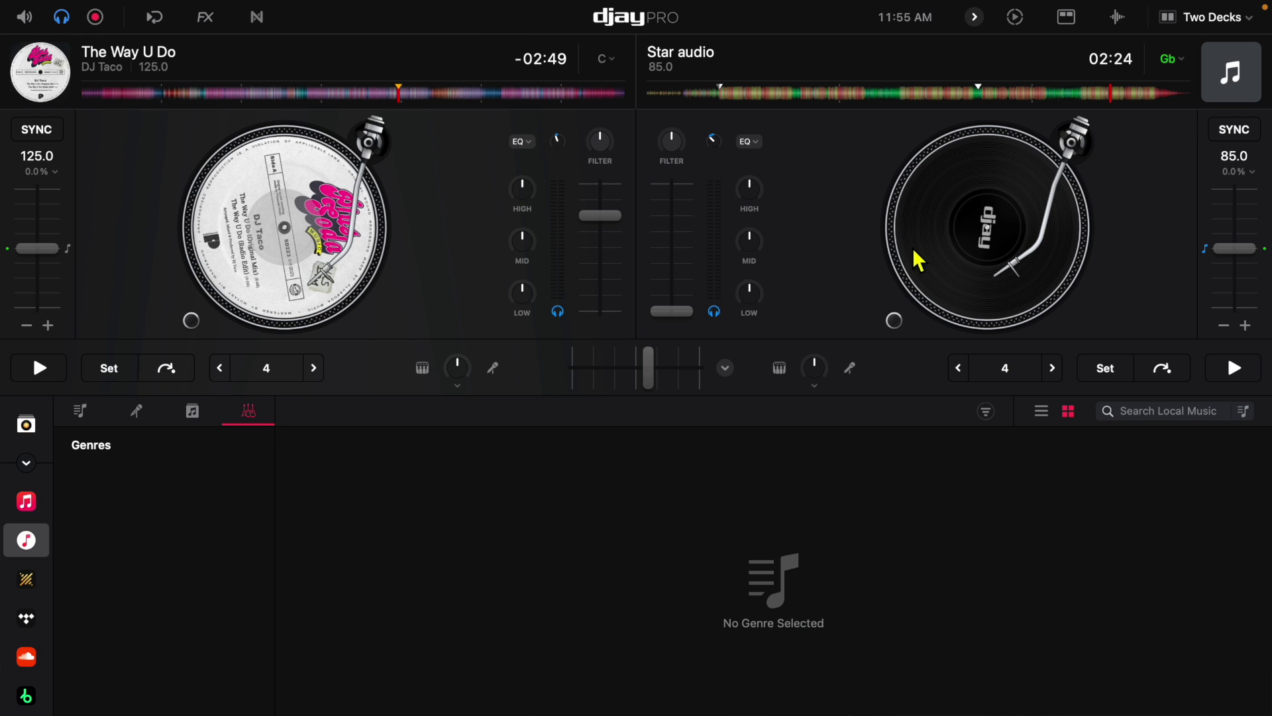
{"action": "left_click_drag", "start_coordinate": [968, 254], "coordinate": [1017, 276]}
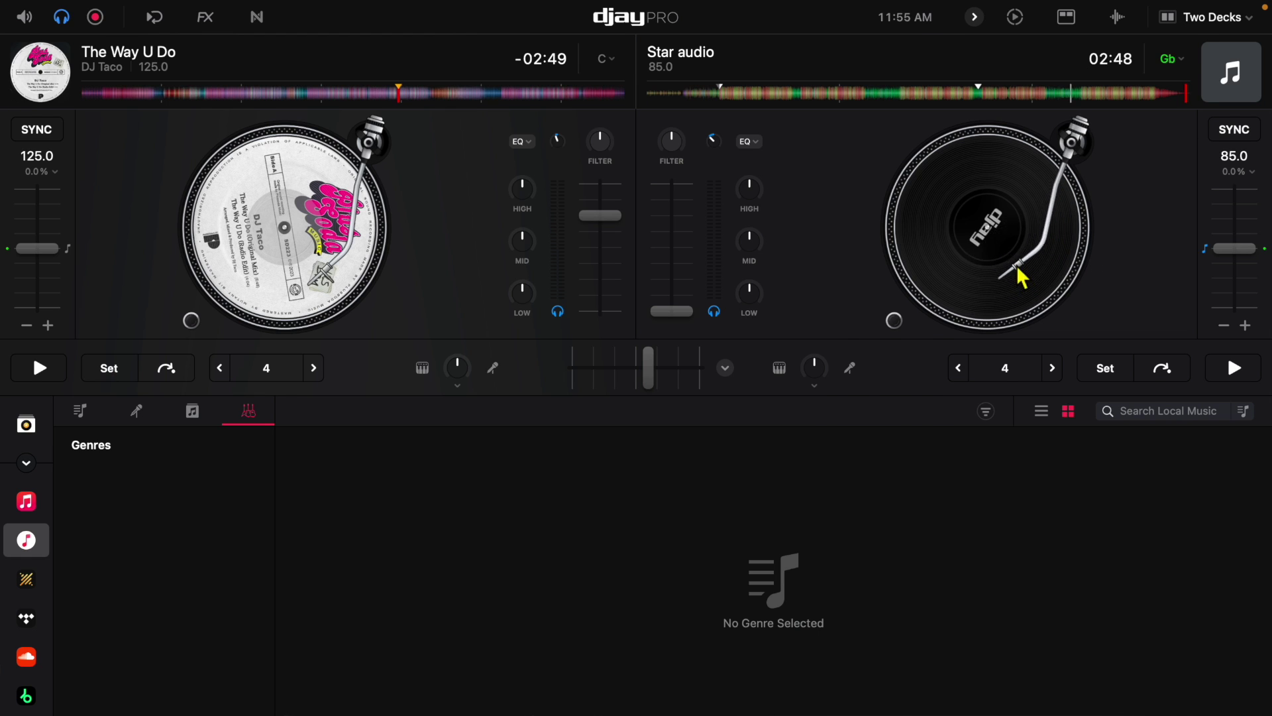
{"action": "left_click_drag", "start_coordinate": [1026, 87], "coordinate": [884, 91]}
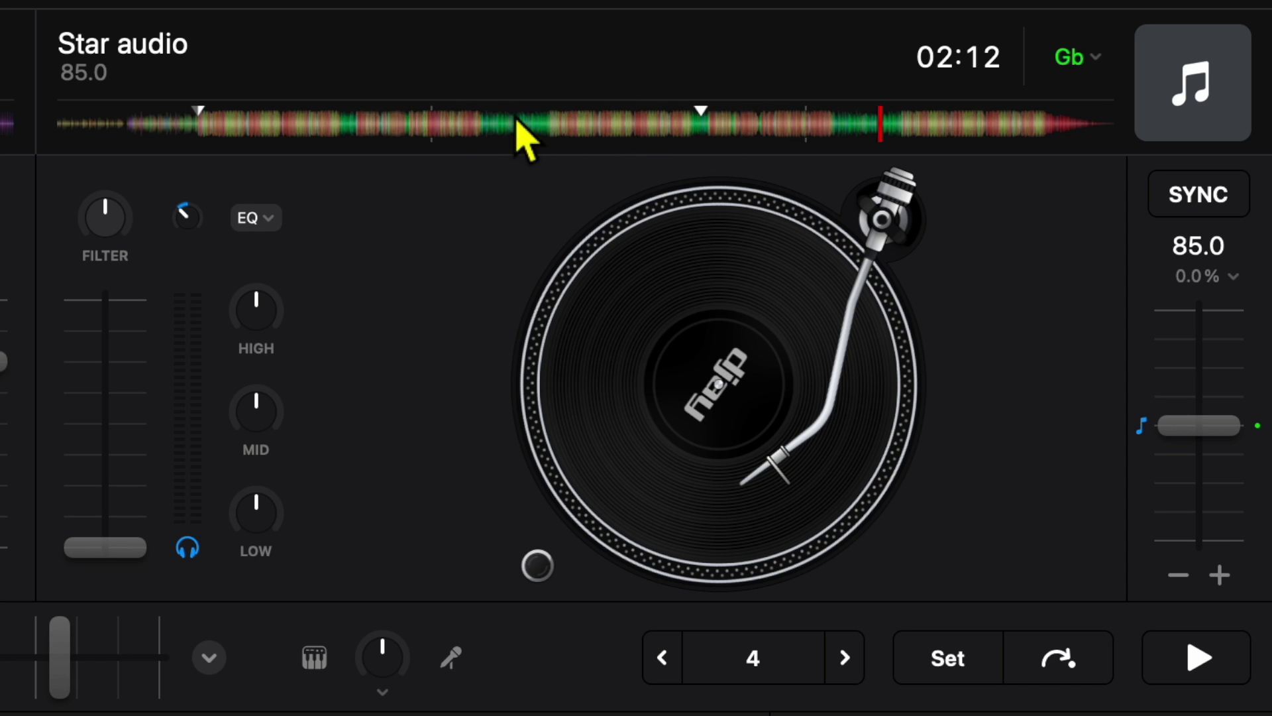
Seek Star audio to about 01:52, then briefly play and stop it
{"action": "left_click_drag", "start_coordinate": [523, 135], "coordinate": [782, 161]}
{"action": "left_click_drag", "start_coordinate": [784, 474], "coordinate": [794, 479]}
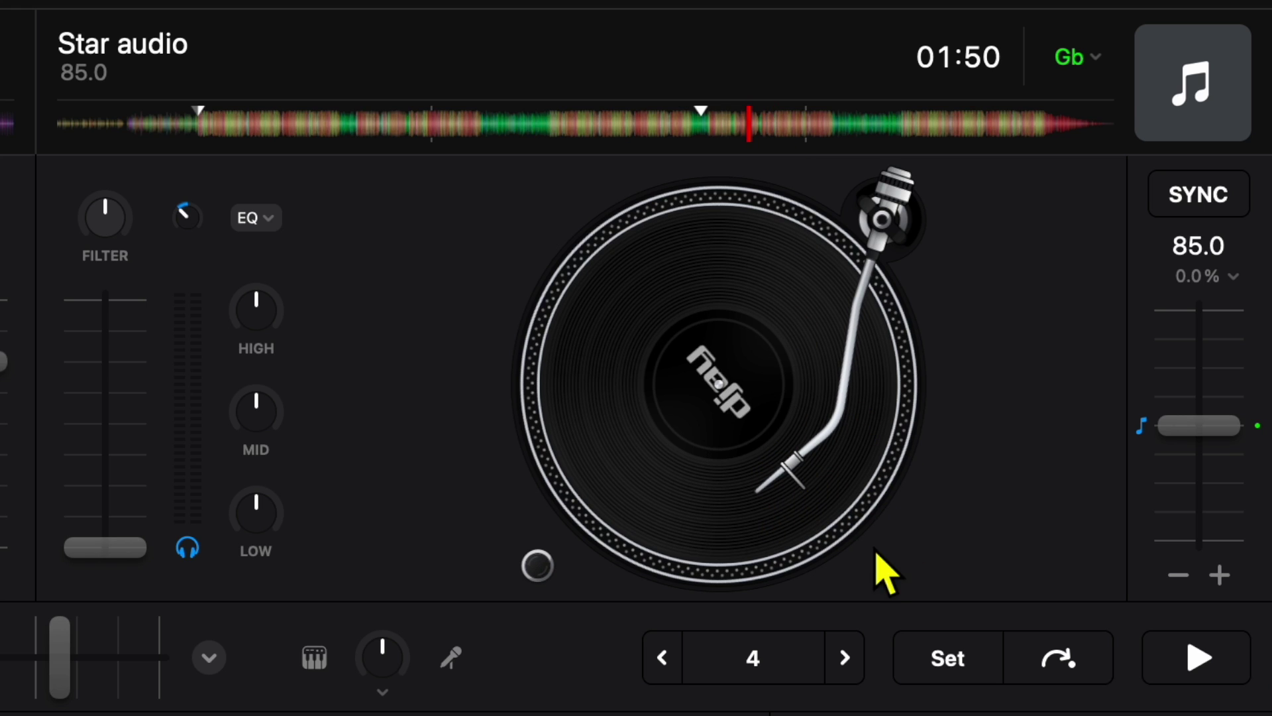
{"action": "left_click", "coordinate": [539, 565]}
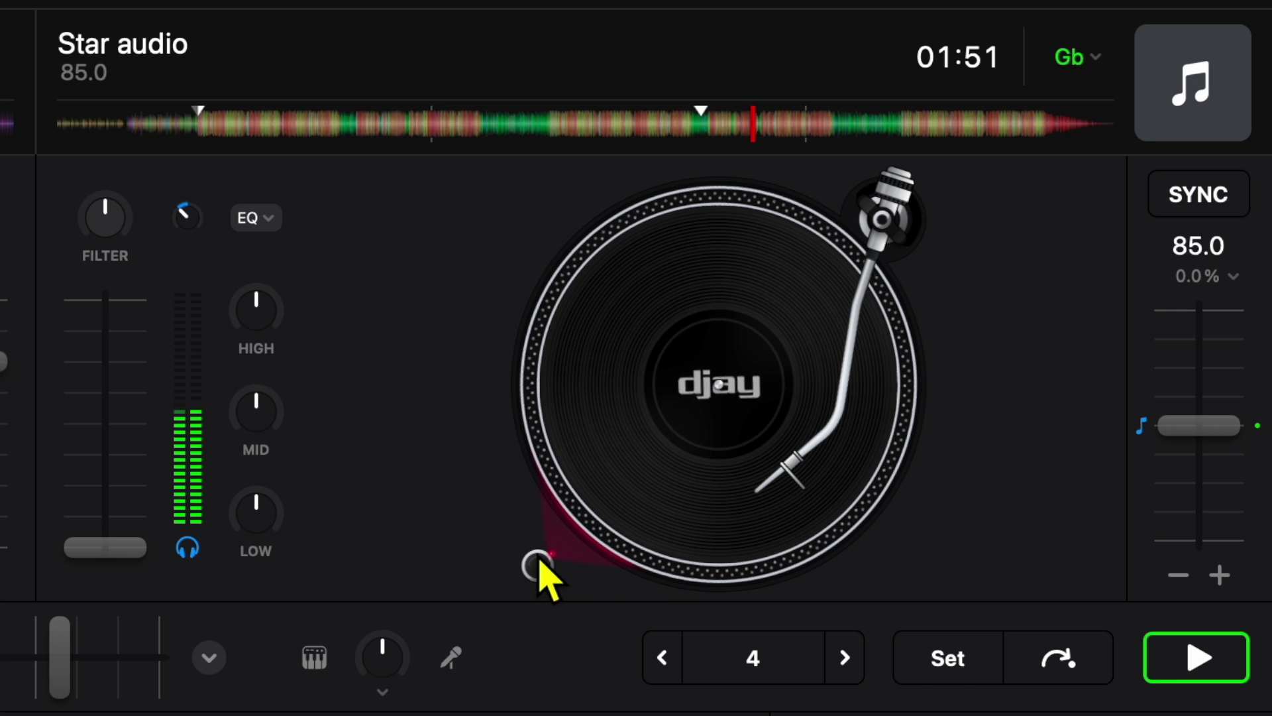
{"action": "left_click", "coordinate": [538, 565]}
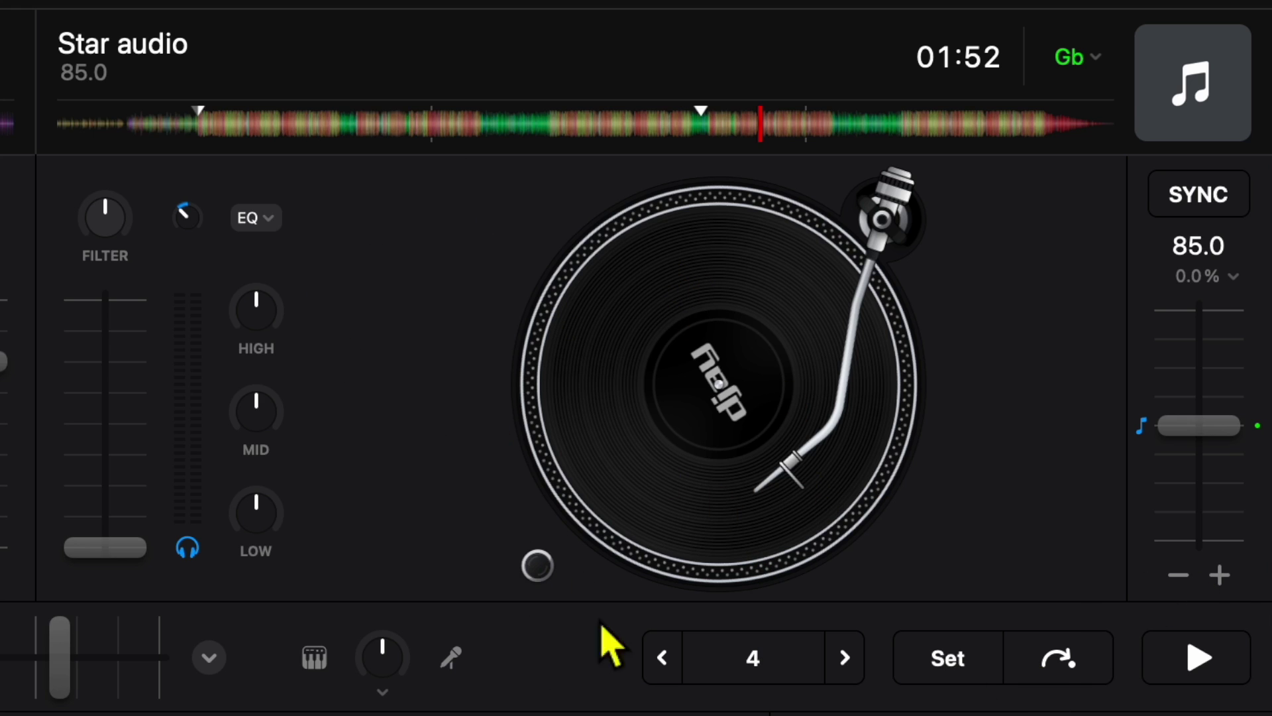
{"action": "mouse_move", "coordinate": [824, 7]}
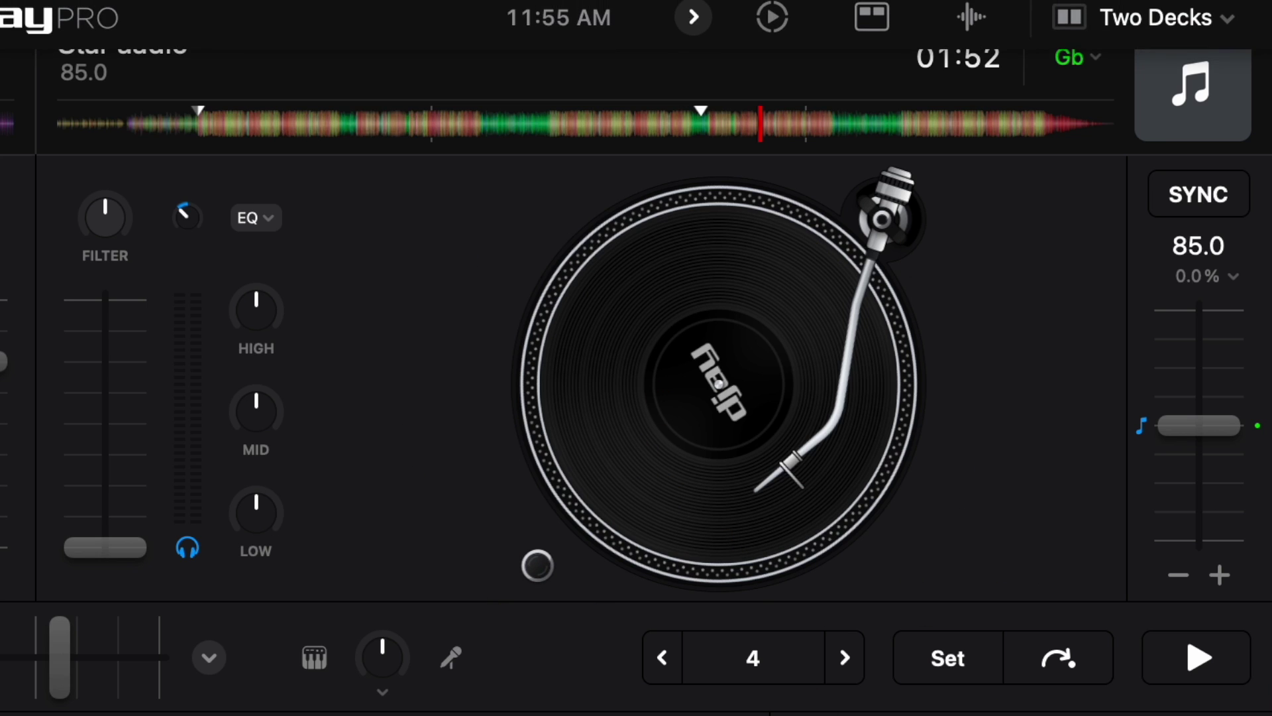
{"action": "left_click", "coordinate": [118, 10]}
{"action": "mouse_move", "coordinate": [199, 9]}
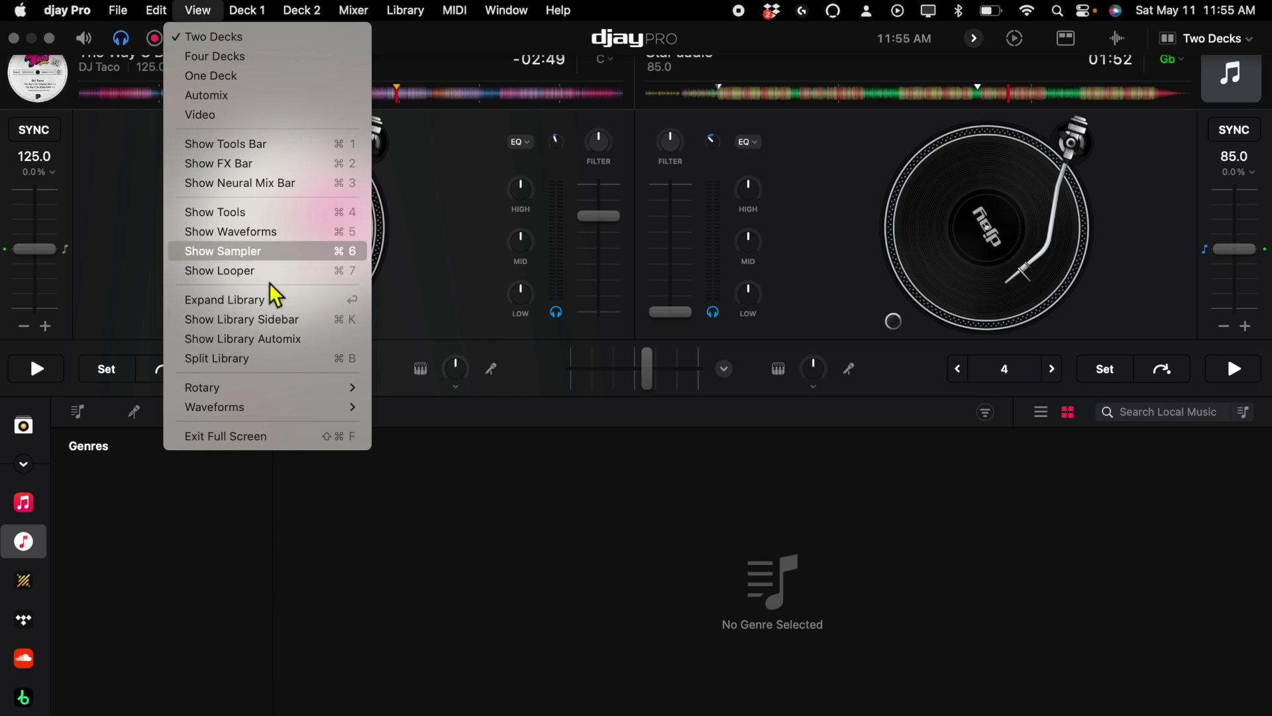
{"action": "mouse_move", "coordinate": [307, 395]}
{"action": "left_click", "coordinate": [408, 396]}
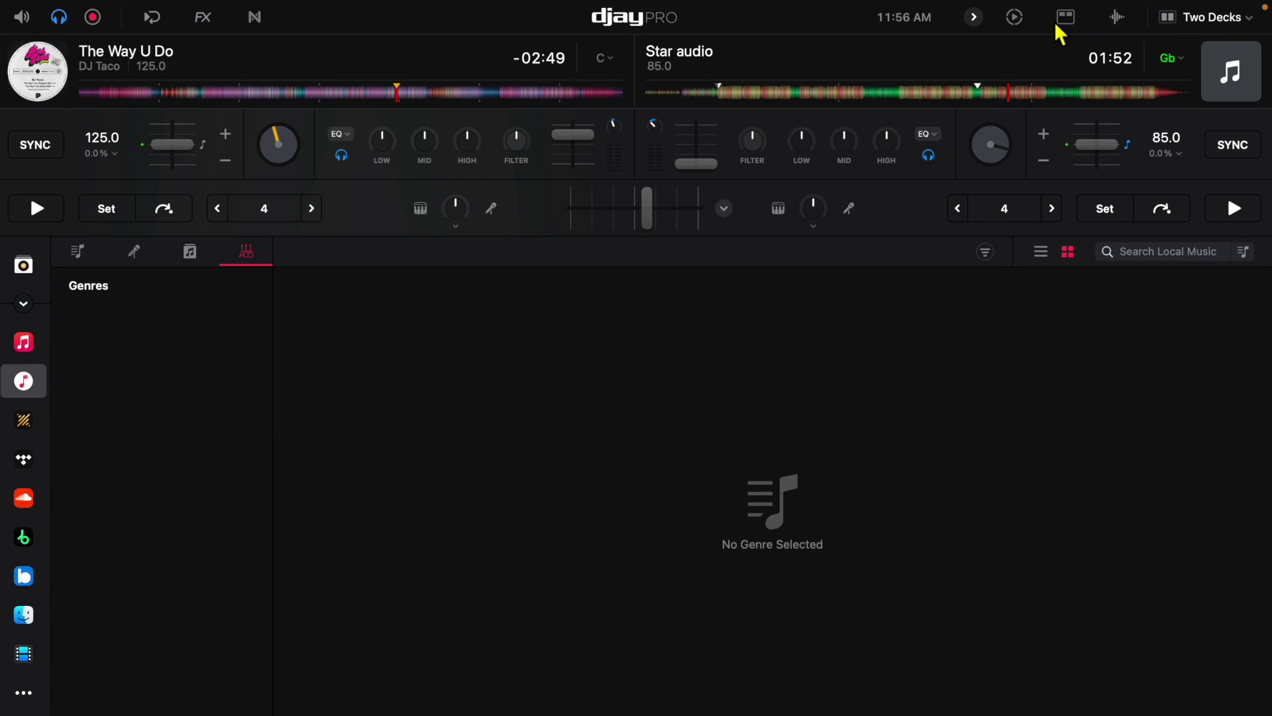
{"action": "left_click", "coordinate": [1063, 20]}
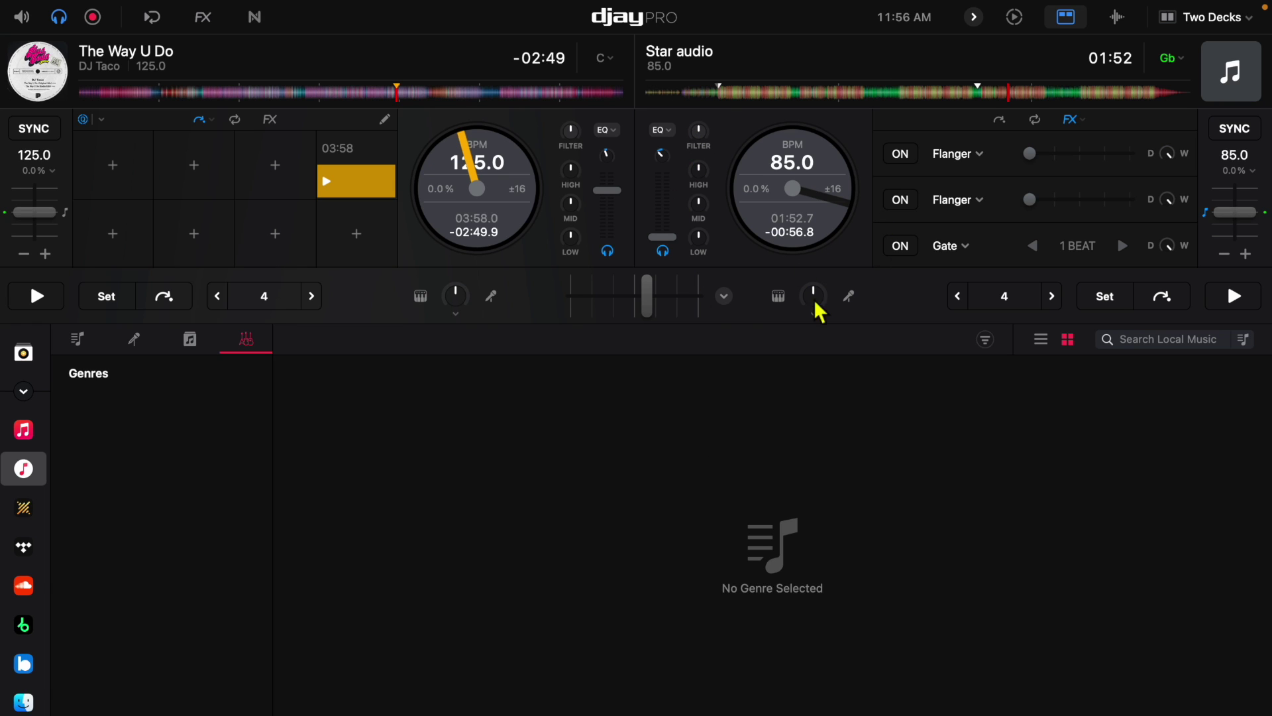
Open djay Pro Settings and browse the Shortcuts and Advanced tabs
{"action": "left_click", "coordinate": [67, 10]}
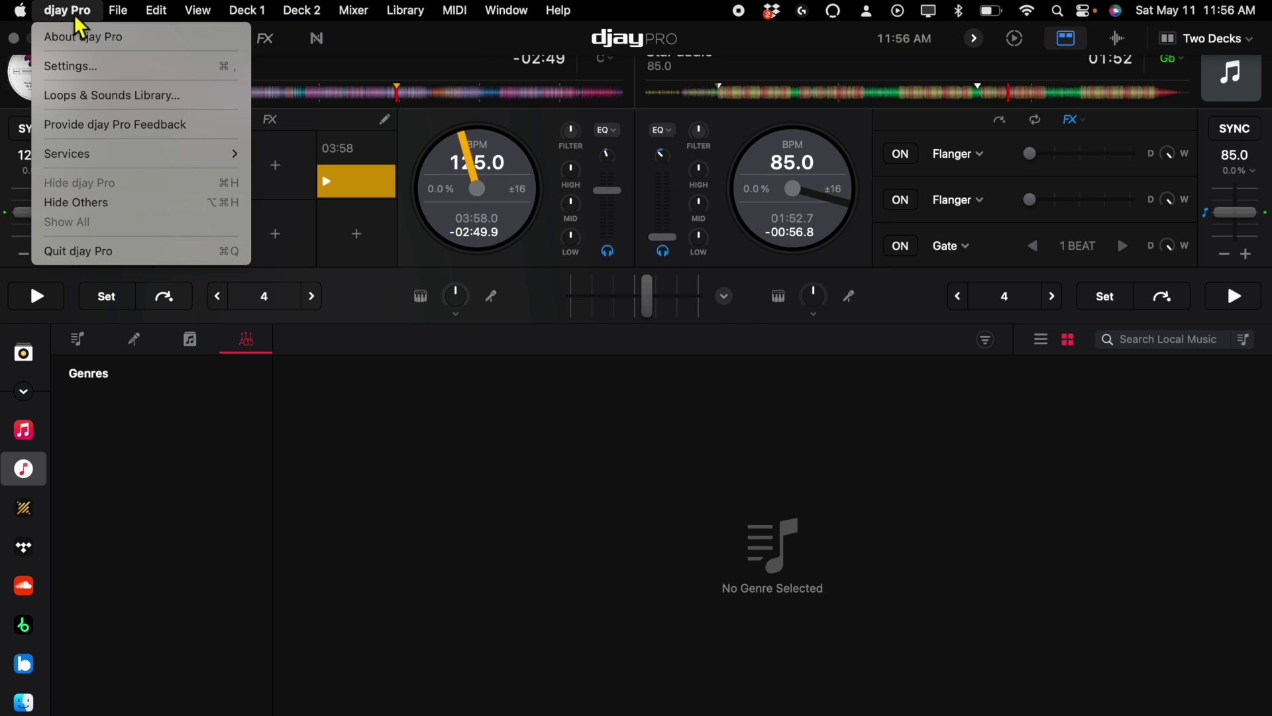
{"action": "left_click", "coordinate": [79, 66]}
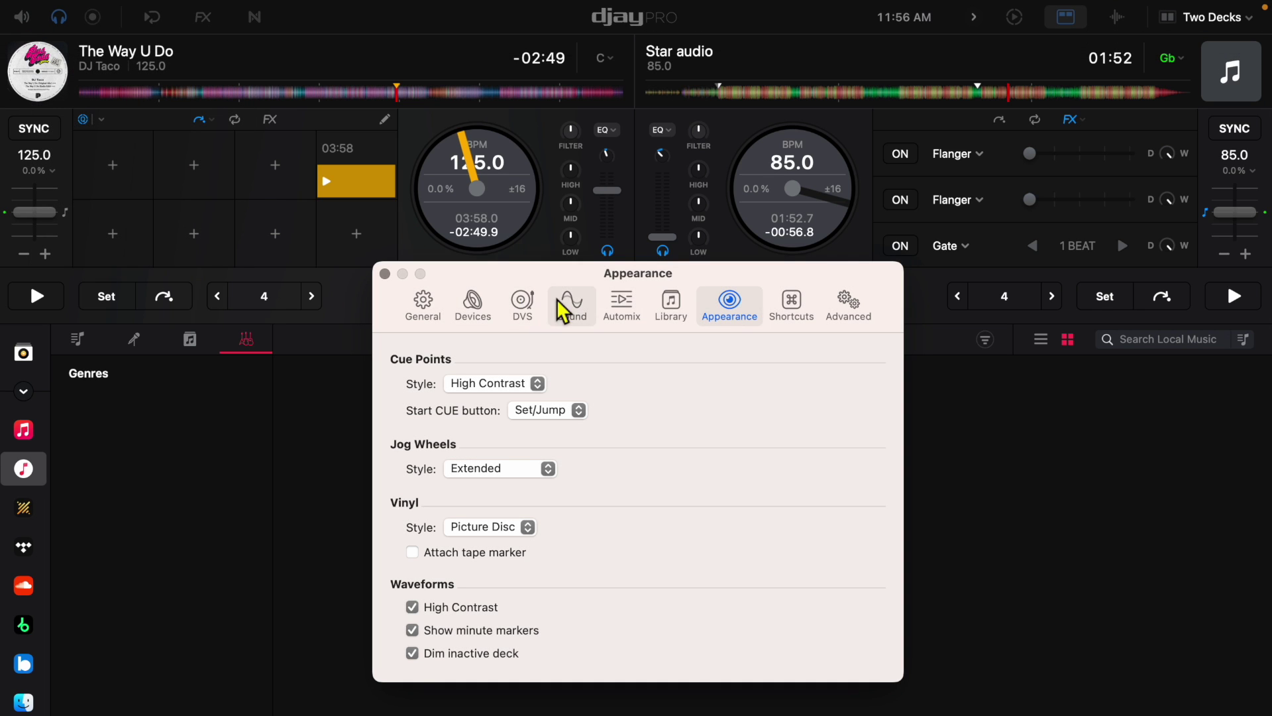
{"action": "left_click", "coordinate": [795, 311]}
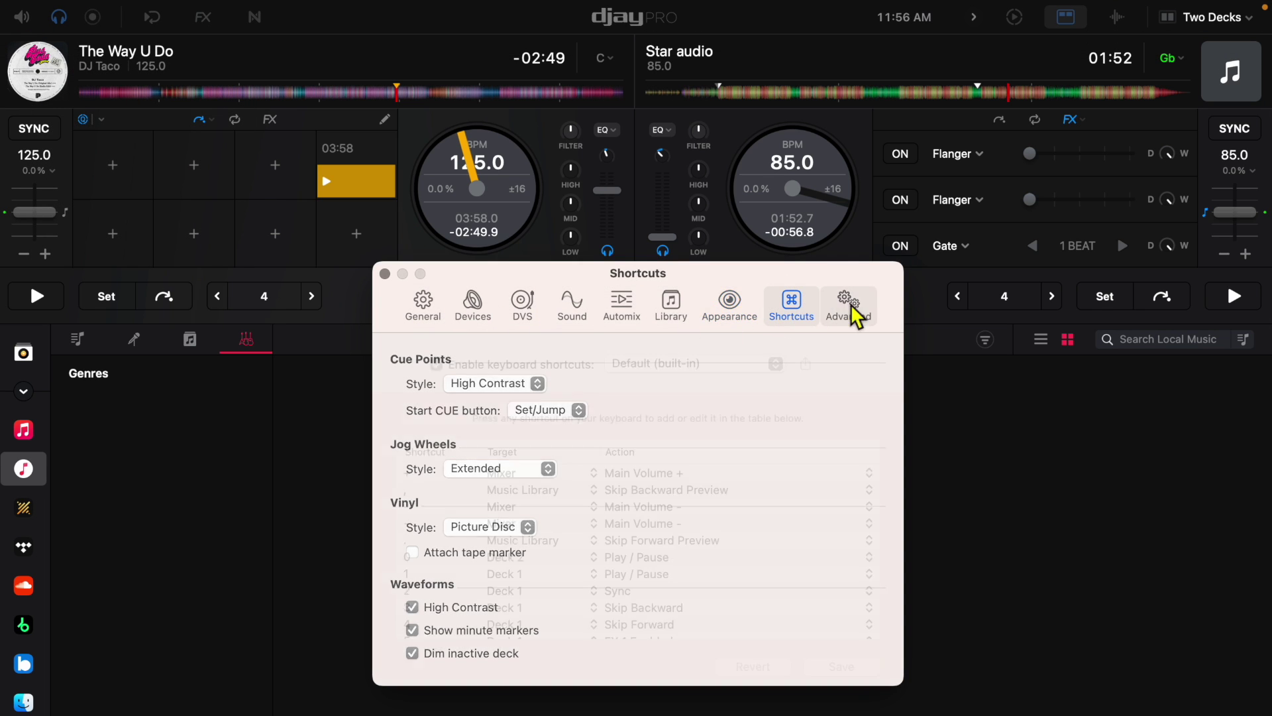
{"action": "left_click", "coordinate": [851, 305]}
Return to Appearance, lower the Settings window, and show the Jog Wheels Style options
{"action": "left_click", "coordinate": [753, 174]}
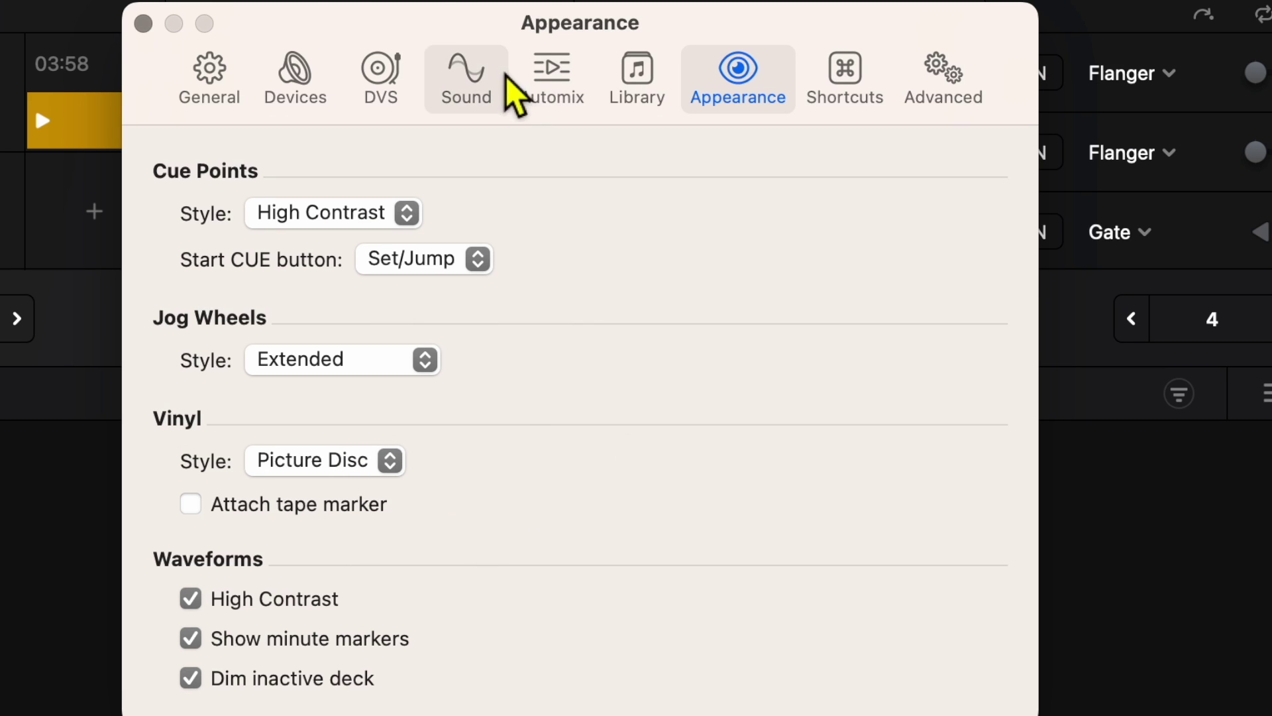
{"action": "left_click_drag", "start_coordinate": [502, 25], "coordinate": [516, 314]}
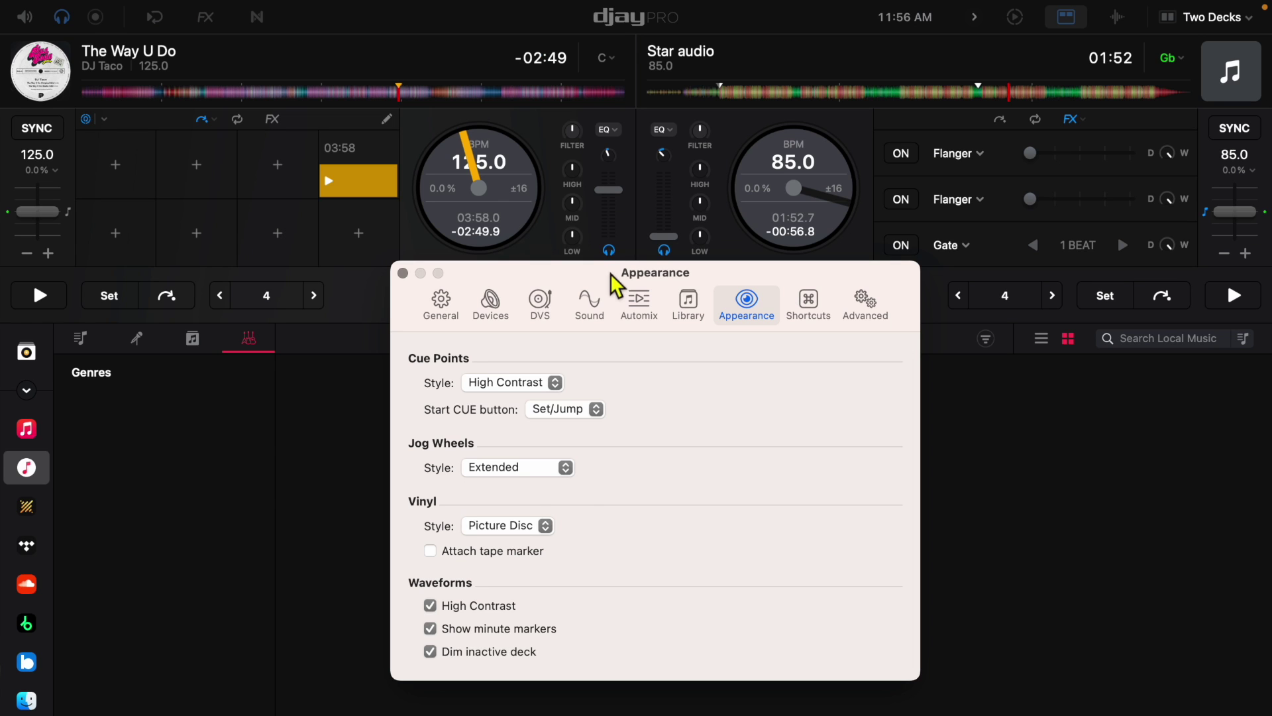
{"action": "left_click", "coordinate": [508, 468]}
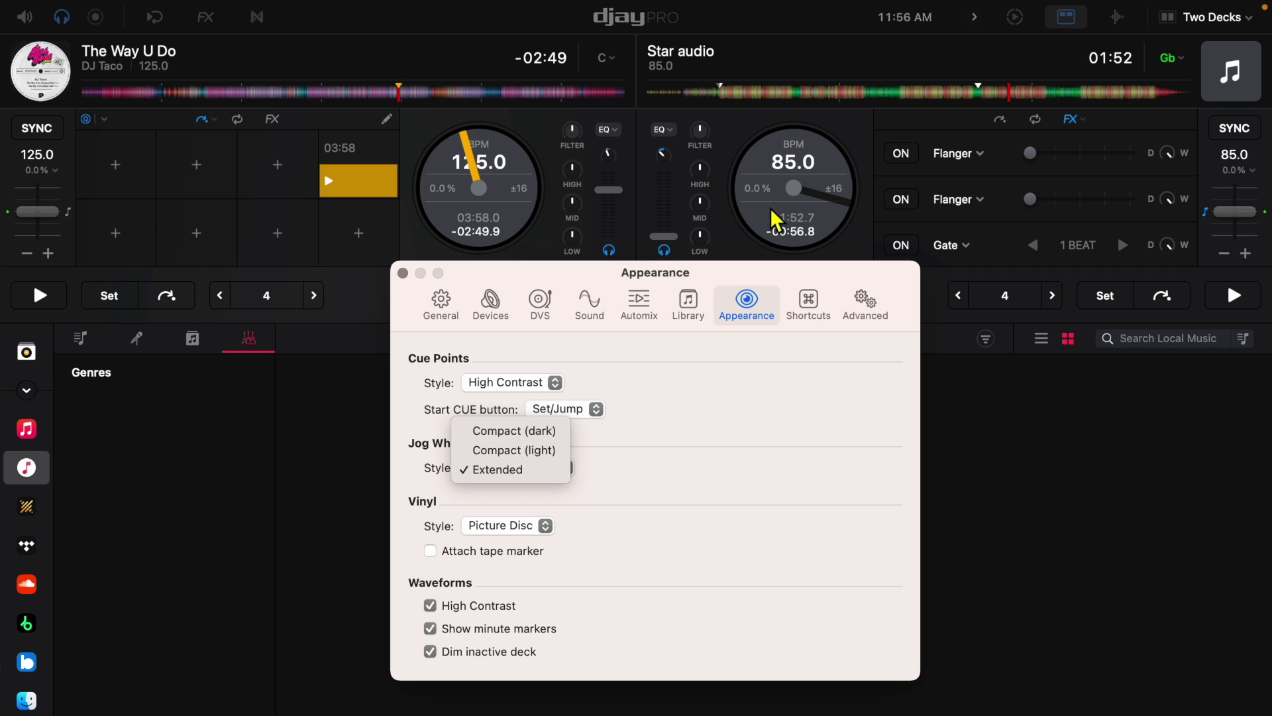
{"action": "left_click", "coordinate": [512, 434]}
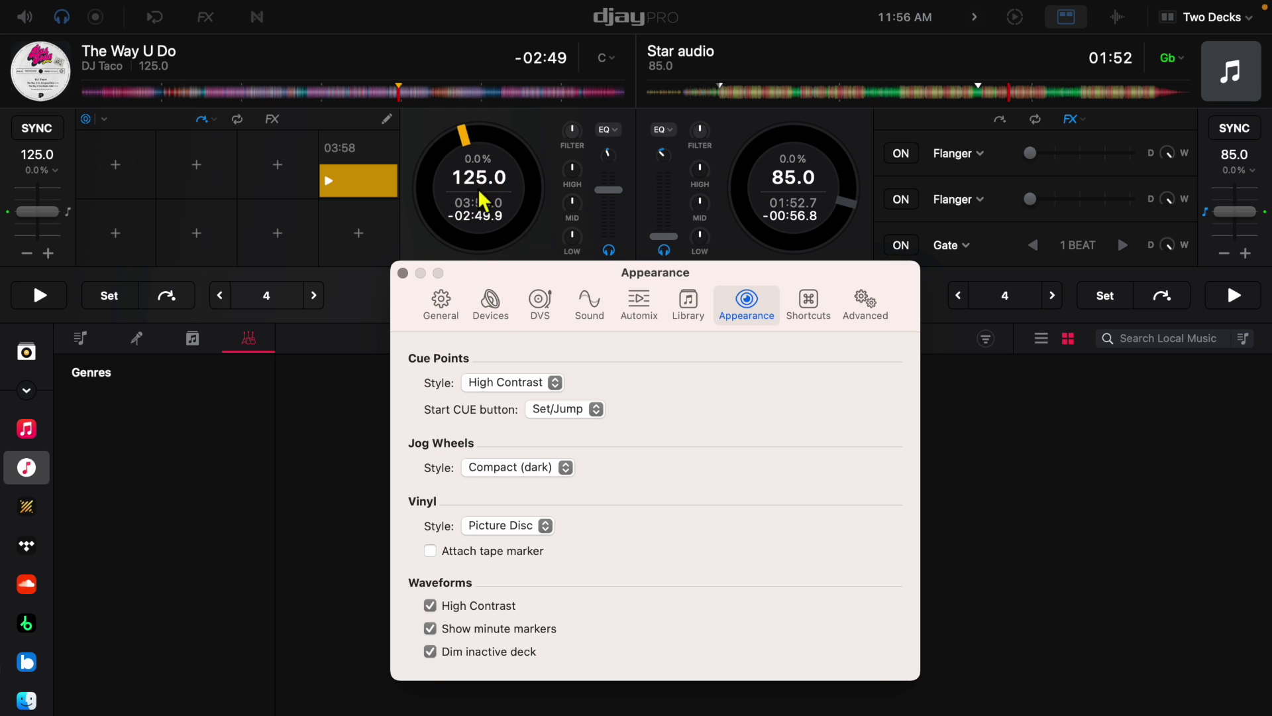
{"action": "left_click", "coordinate": [555, 468]}
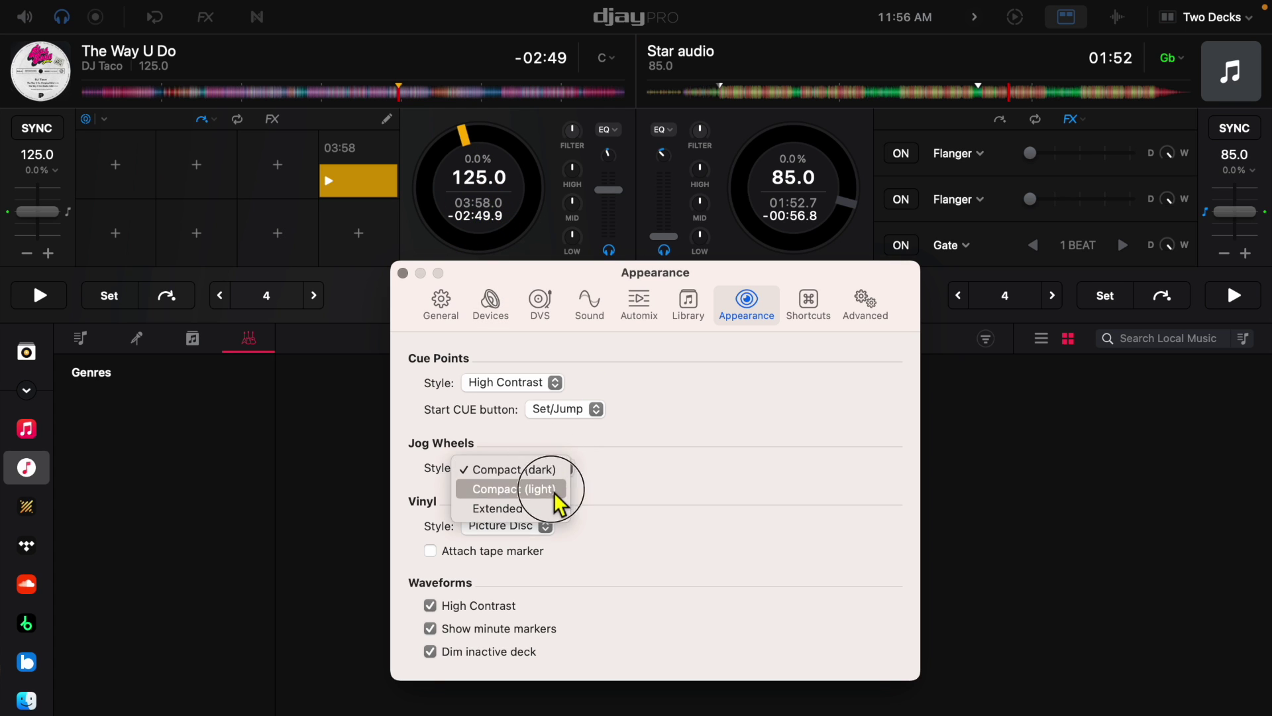
{"action": "left_click", "coordinate": [553, 490]}
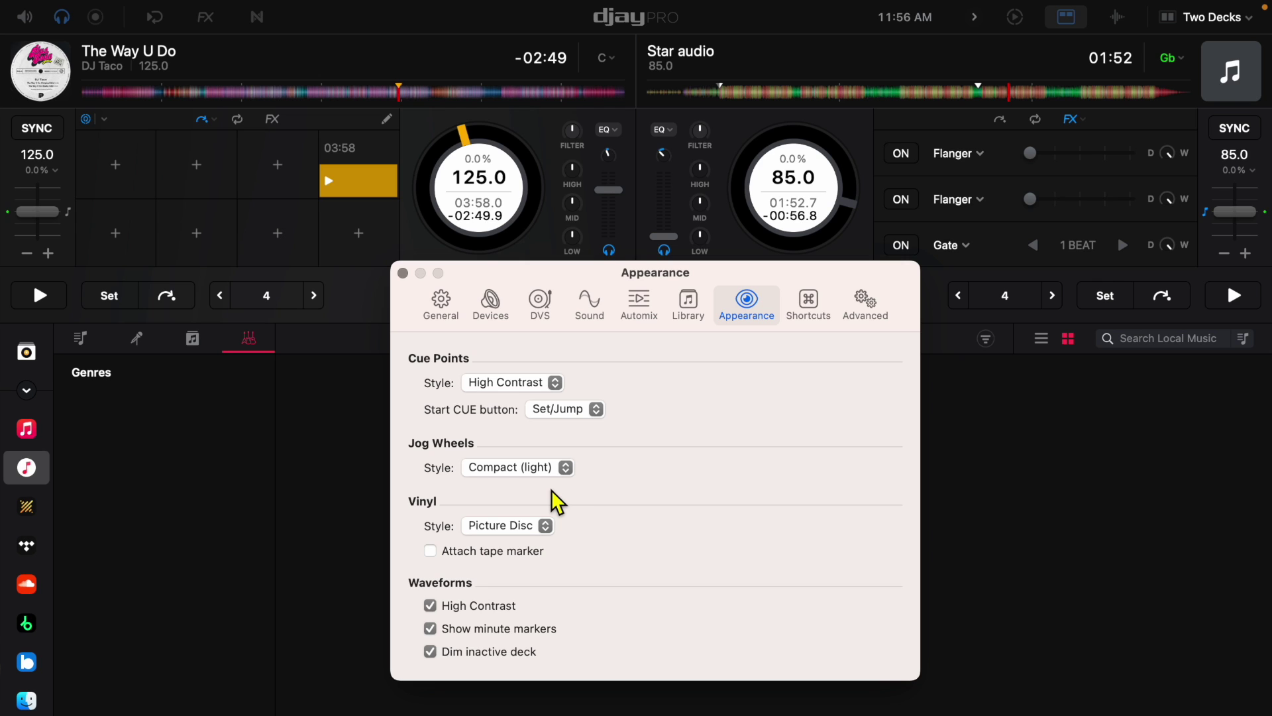
{"action": "left_click", "coordinate": [563, 467]}
{"action": "left_click", "coordinate": [562, 469]}
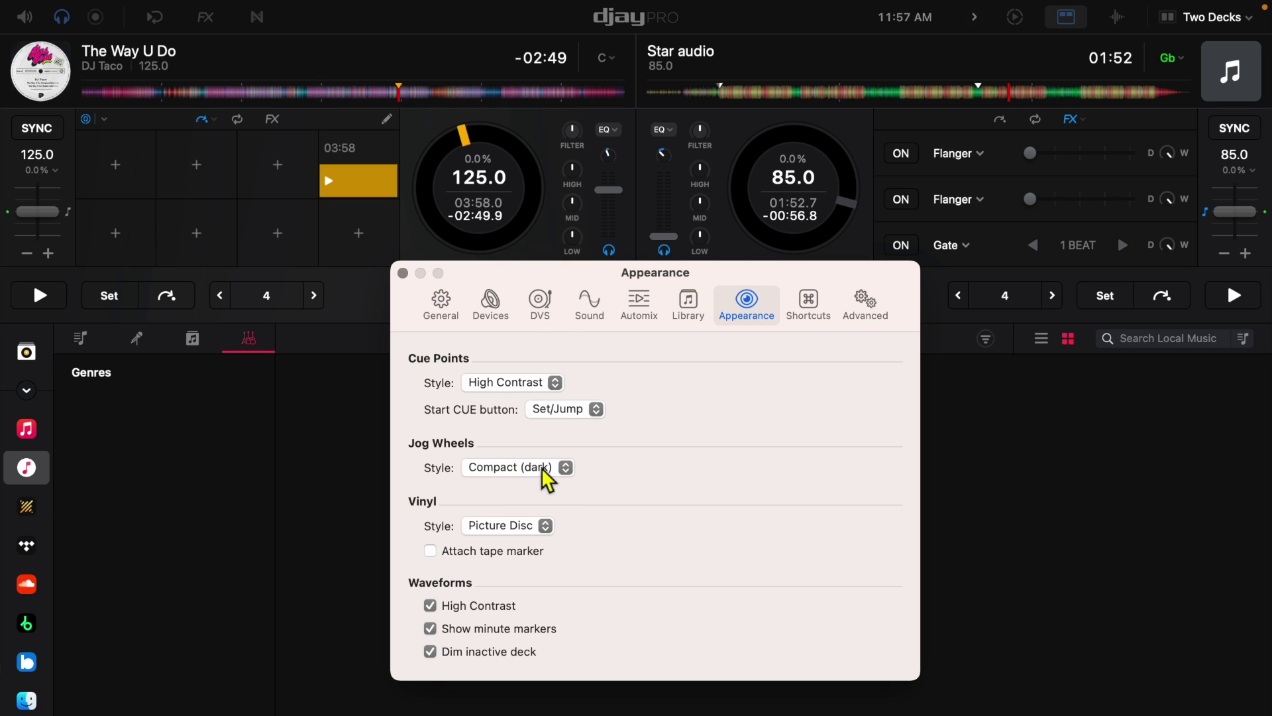
{"action": "left_click", "coordinate": [542, 469]}
{"action": "left_click", "coordinate": [527, 508]}
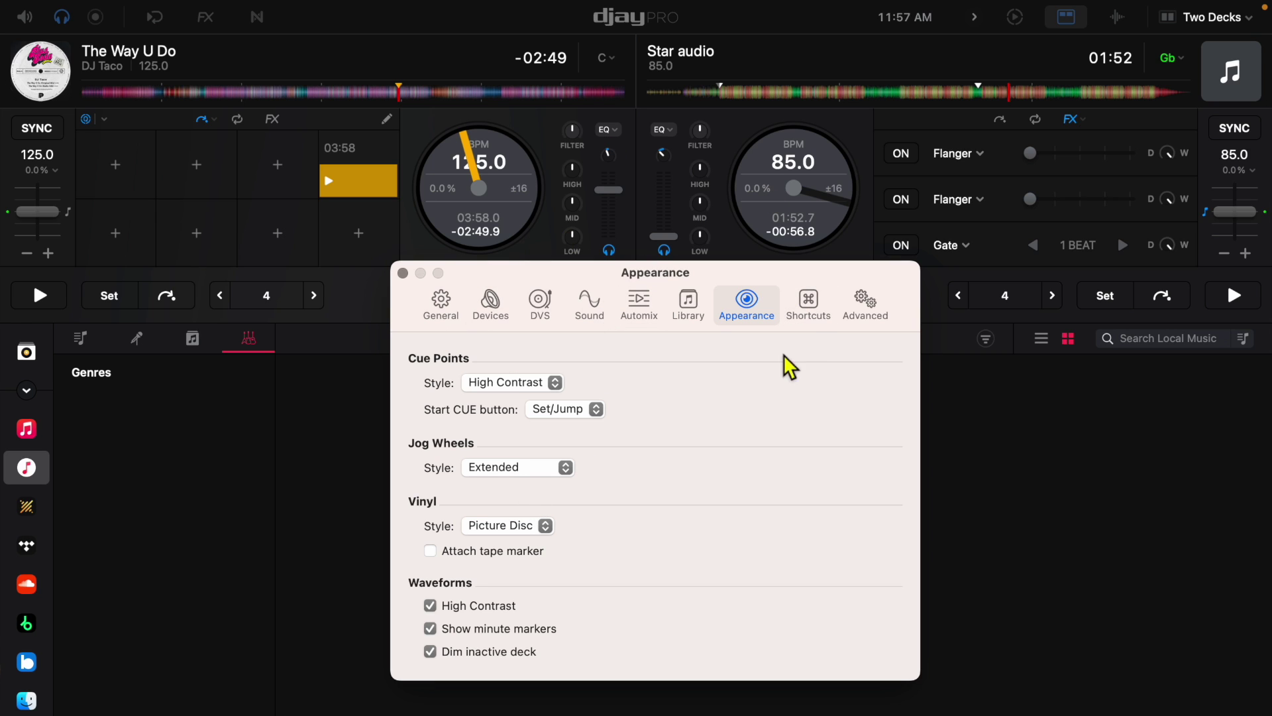
{"action": "left_click", "coordinate": [716, 218]}
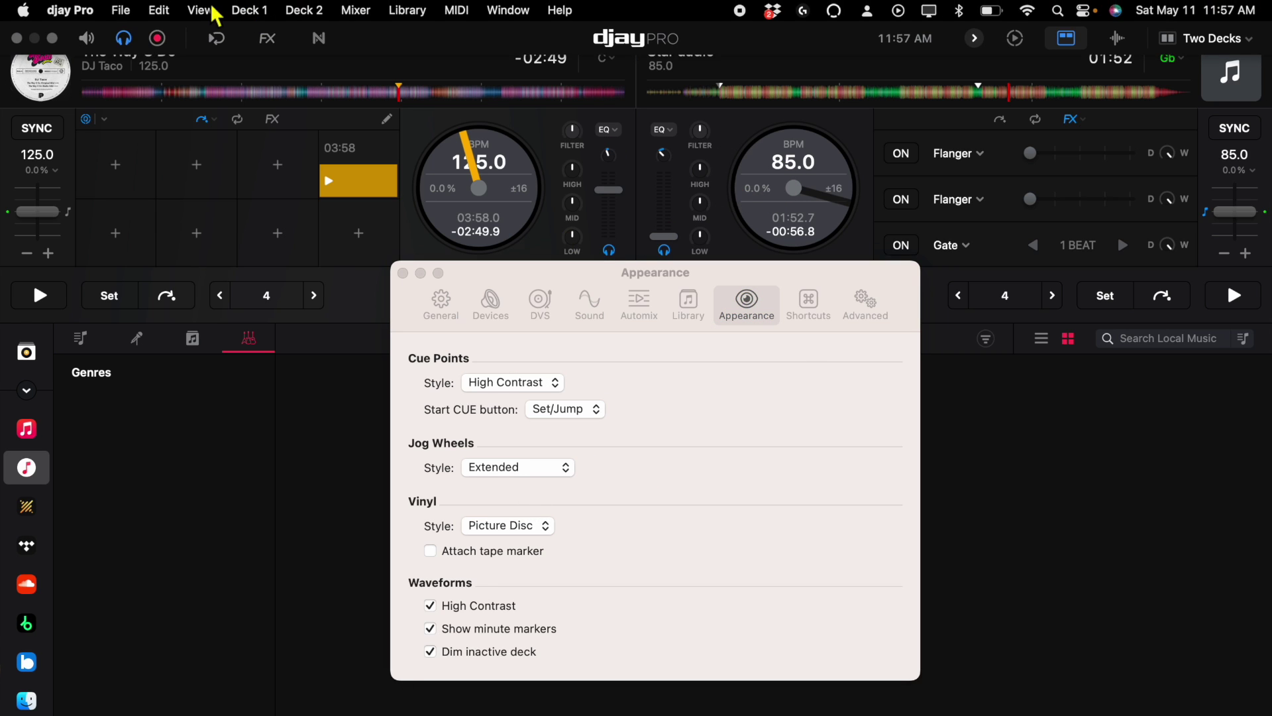
Set View > Rotary to Vinyl, hide the pad panel, and move the Settings window up
{"action": "left_click", "coordinate": [196, 11]}
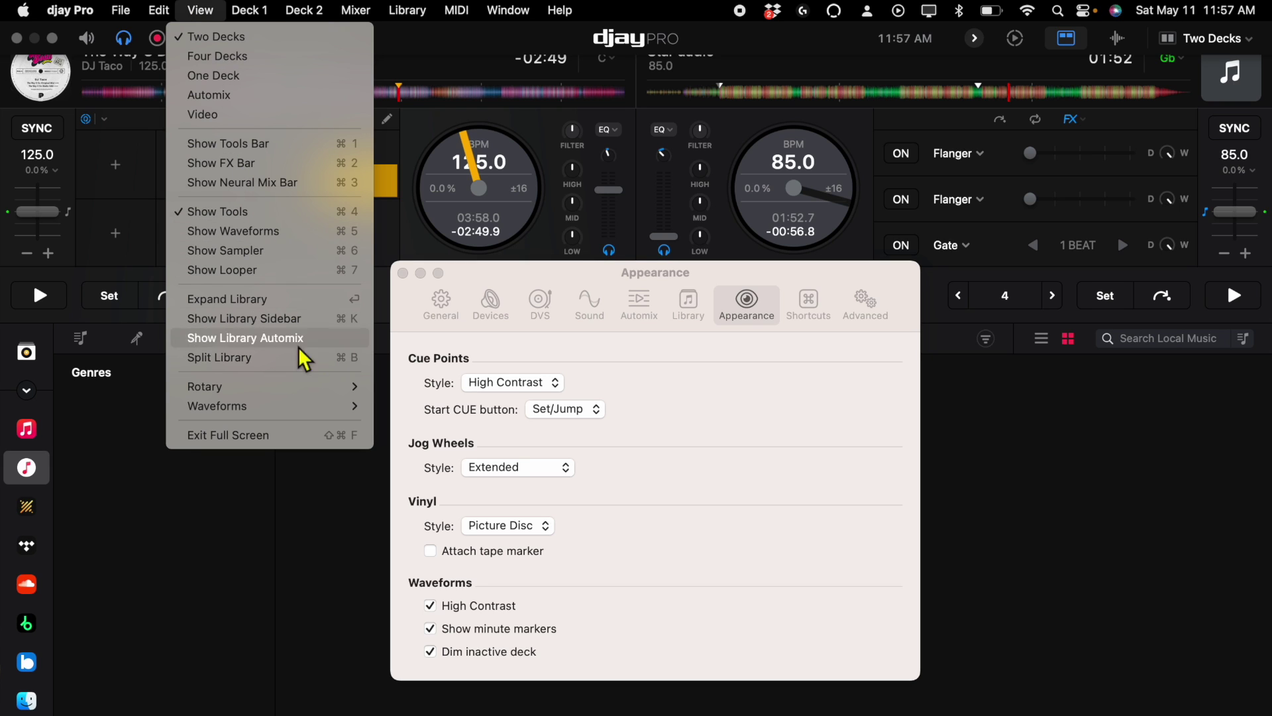
{"action": "mouse_move", "coordinate": [335, 384]}
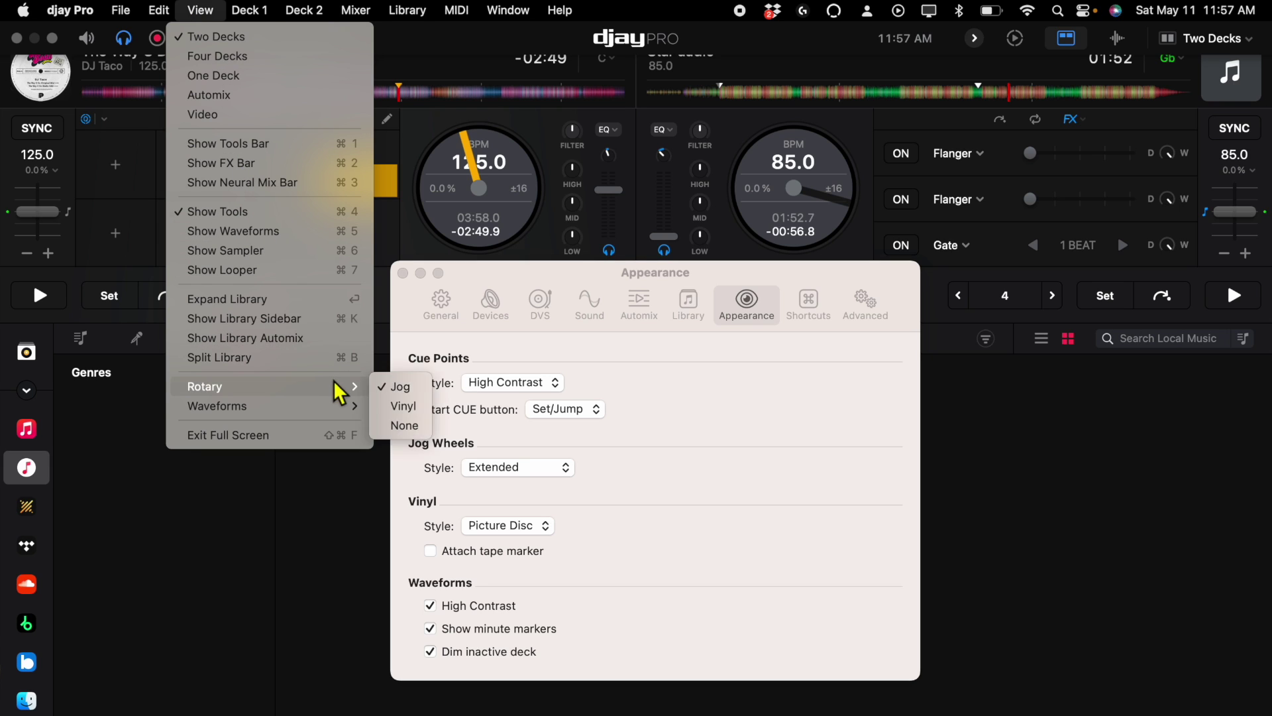
{"action": "left_click", "coordinate": [401, 406]}
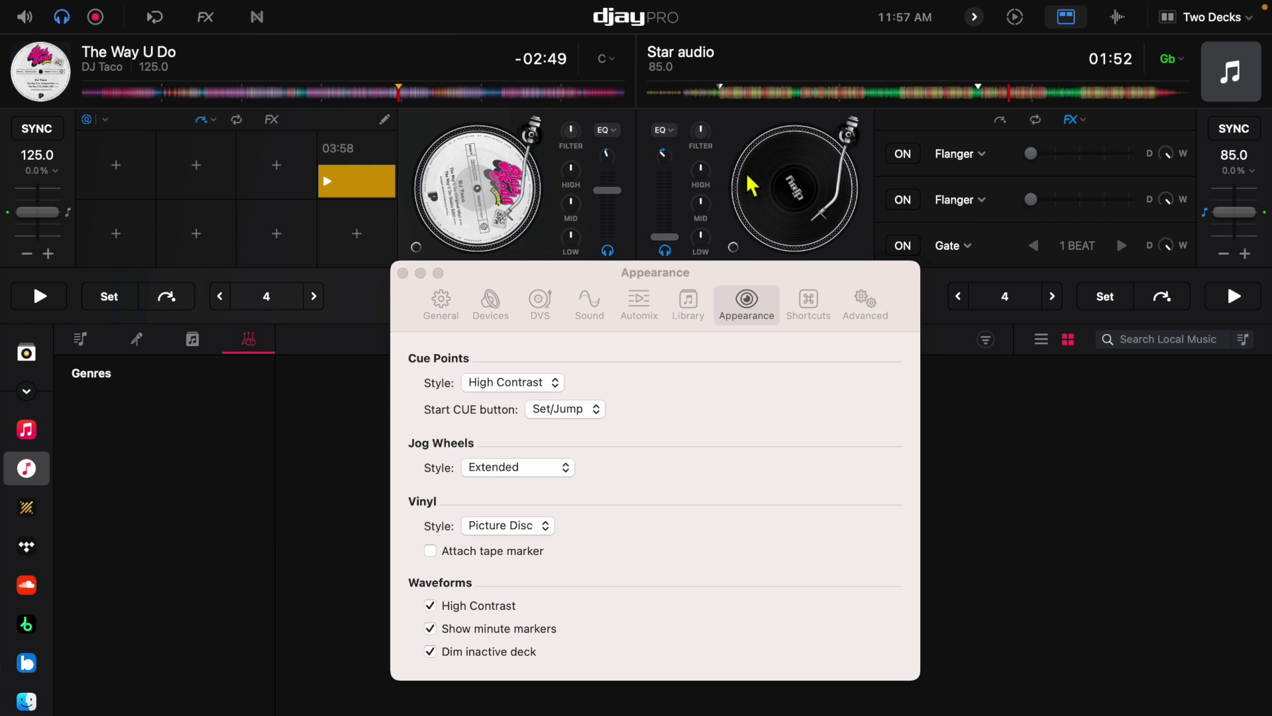
{"action": "left_click", "coordinate": [1080, 16]}
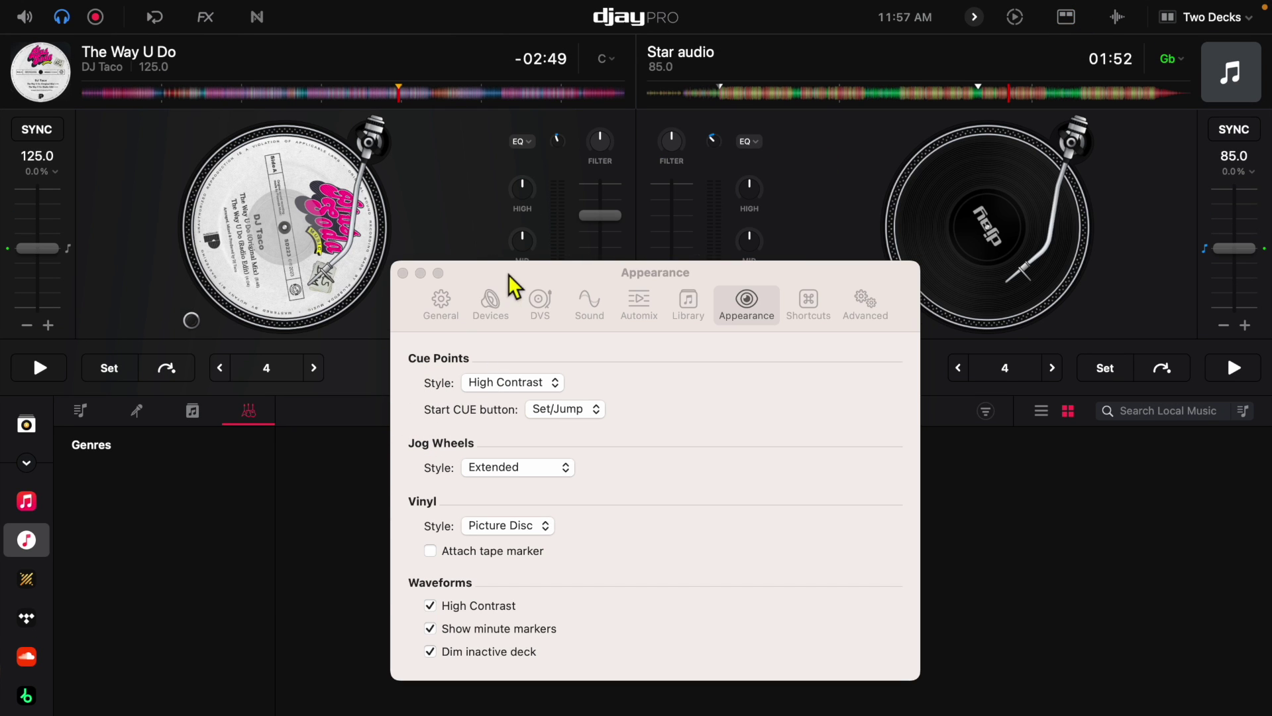
{"action": "left_click_drag", "start_coordinate": [509, 274], "coordinate": [497, 141]}
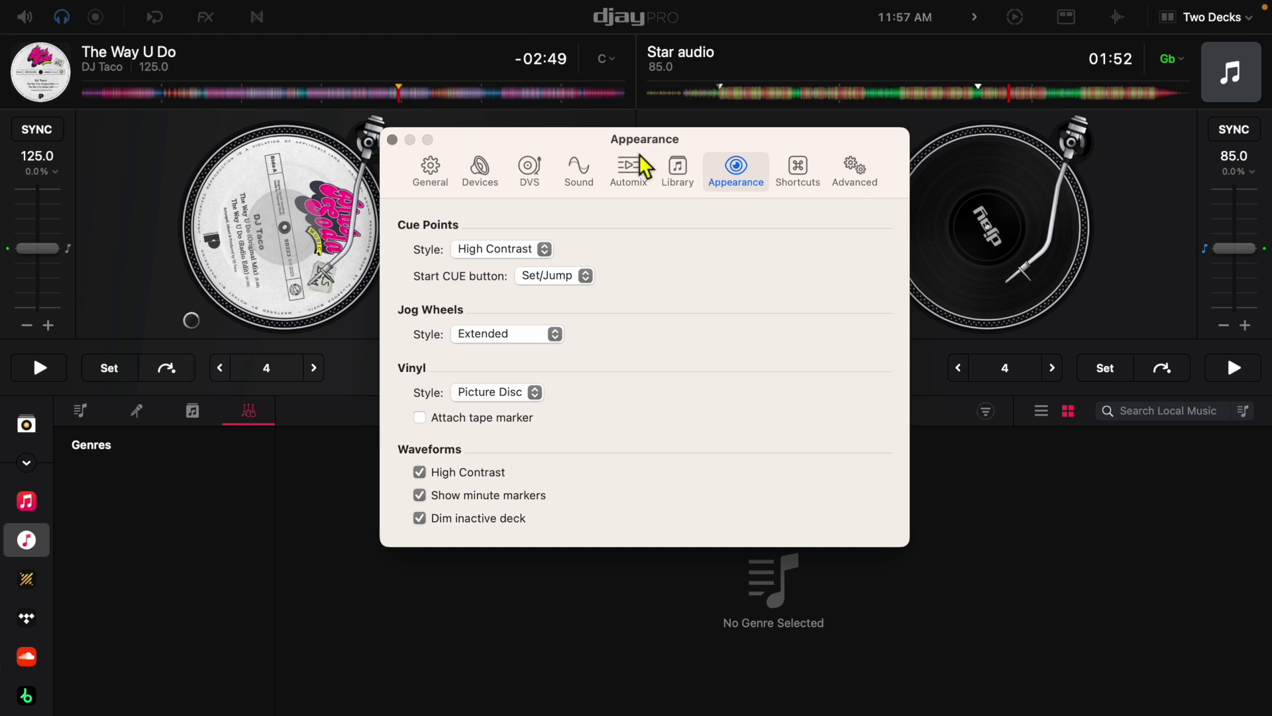
Set Vinyl Style to Real Vinyl, then close the Appearance settings window
{"action": "left_click", "coordinate": [916, 147]}
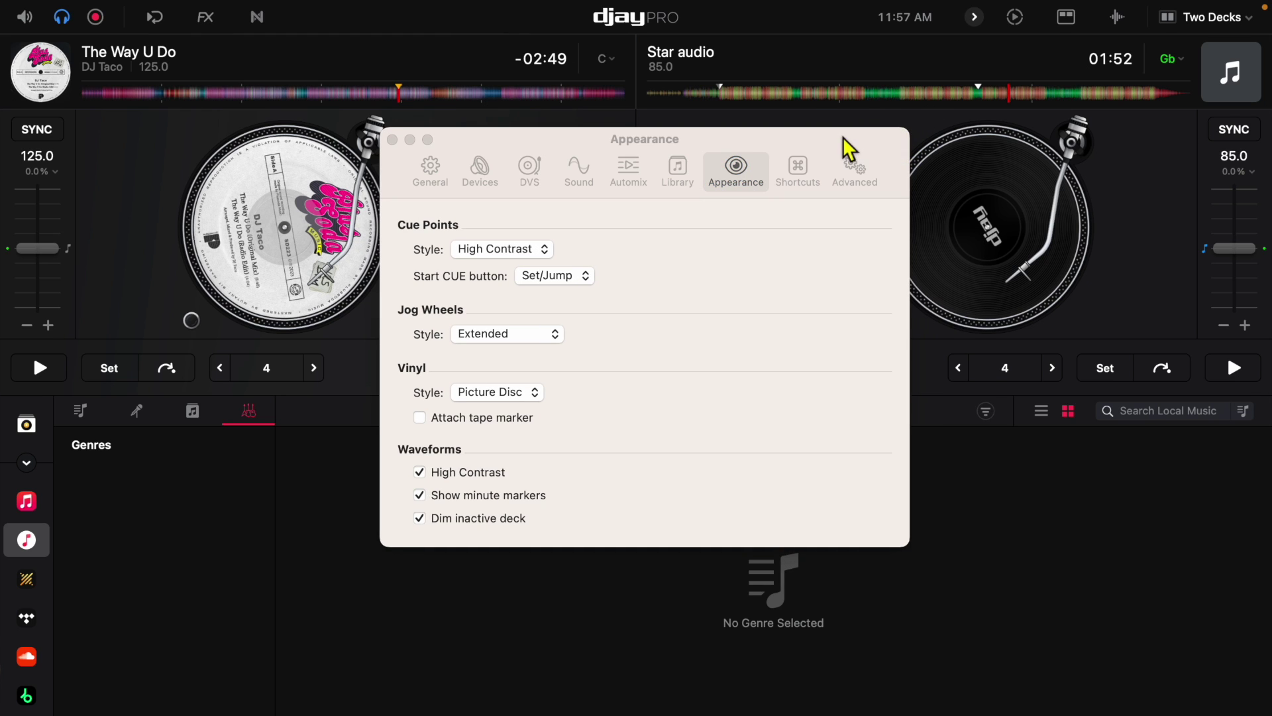
{"action": "left_click_drag", "start_coordinate": [845, 139], "coordinate": [841, 136]}
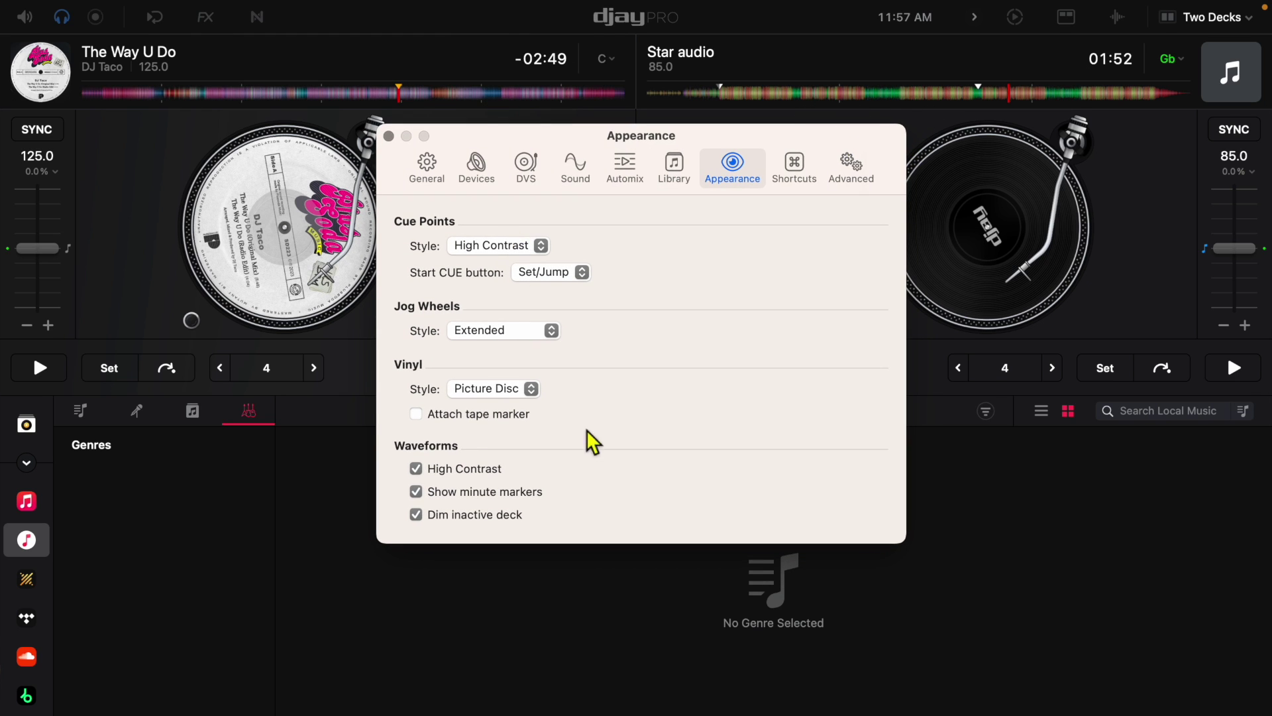
{"action": "left_click", "coordinate": [532, 390]}
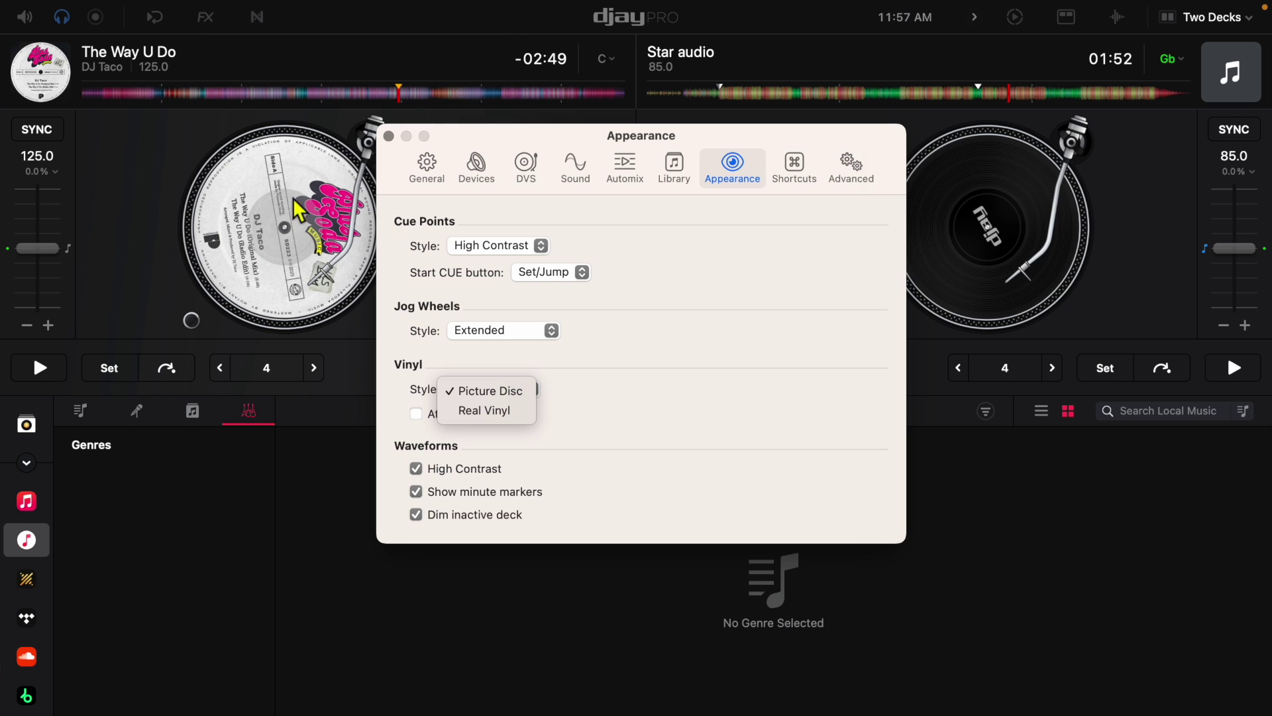
{"action": "left_click", "coordinate": [507, 412]}
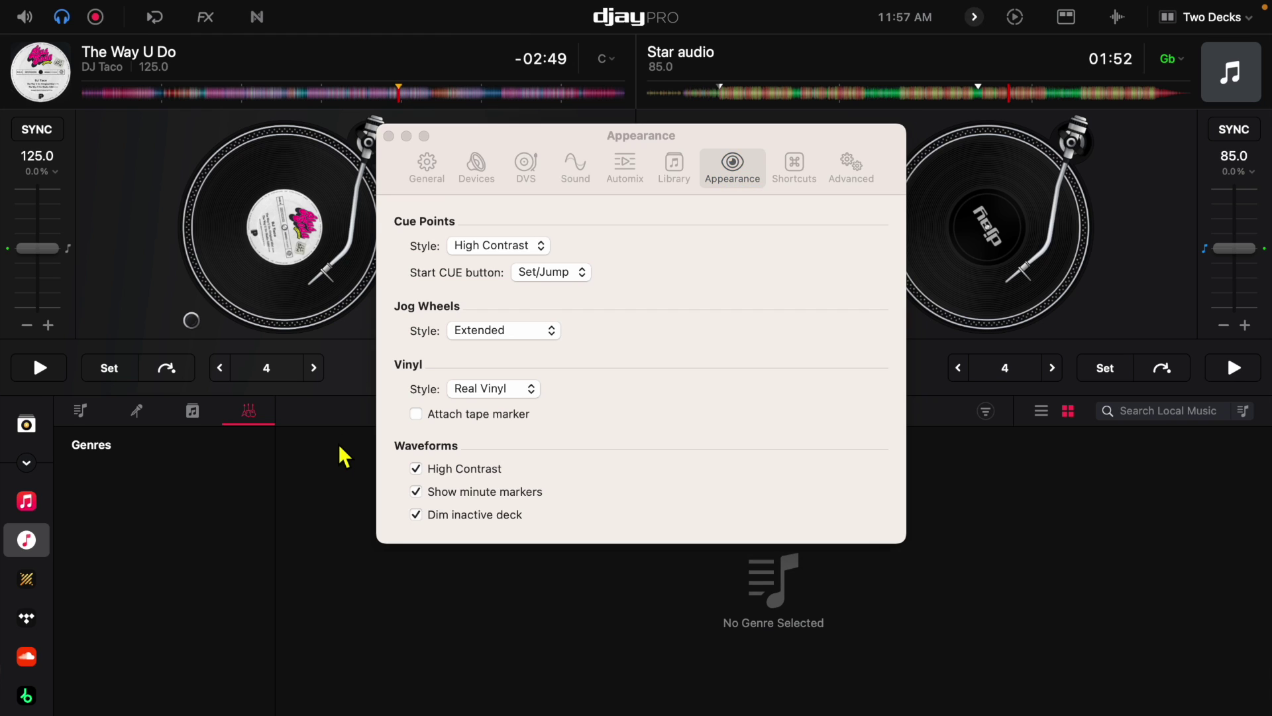
{"action": "left_click", "coordinate": [389, 137]}
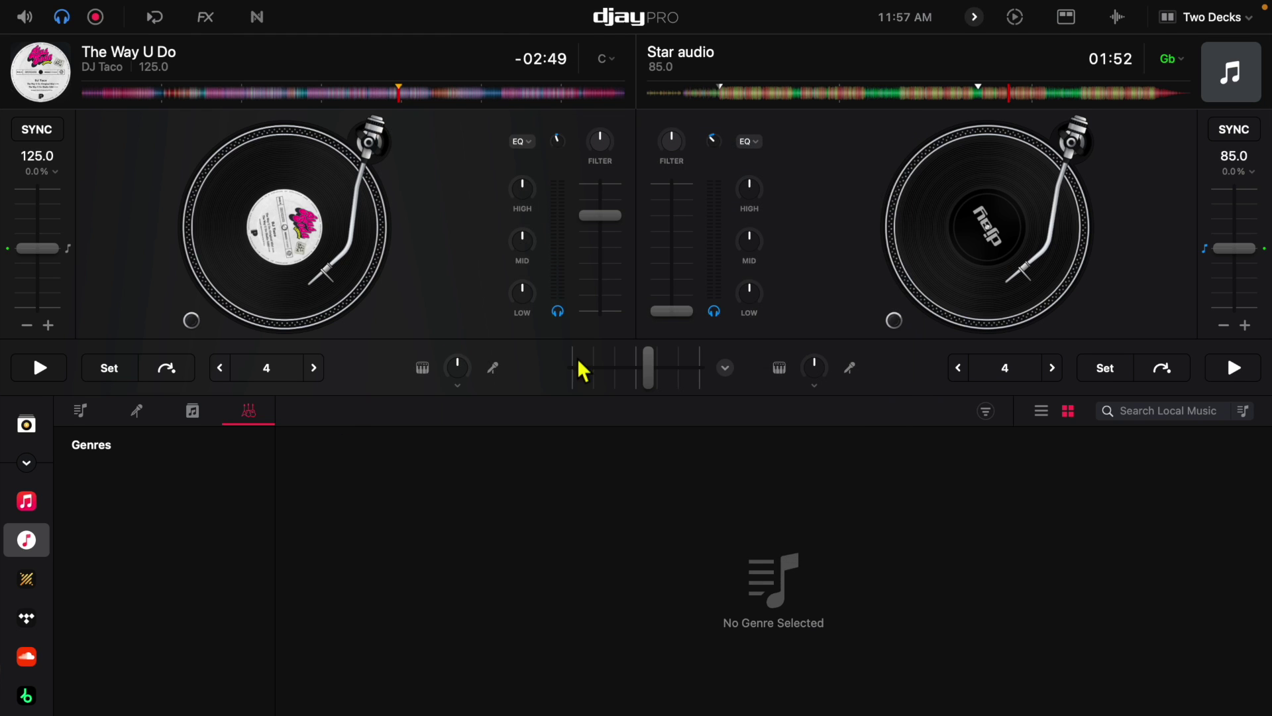